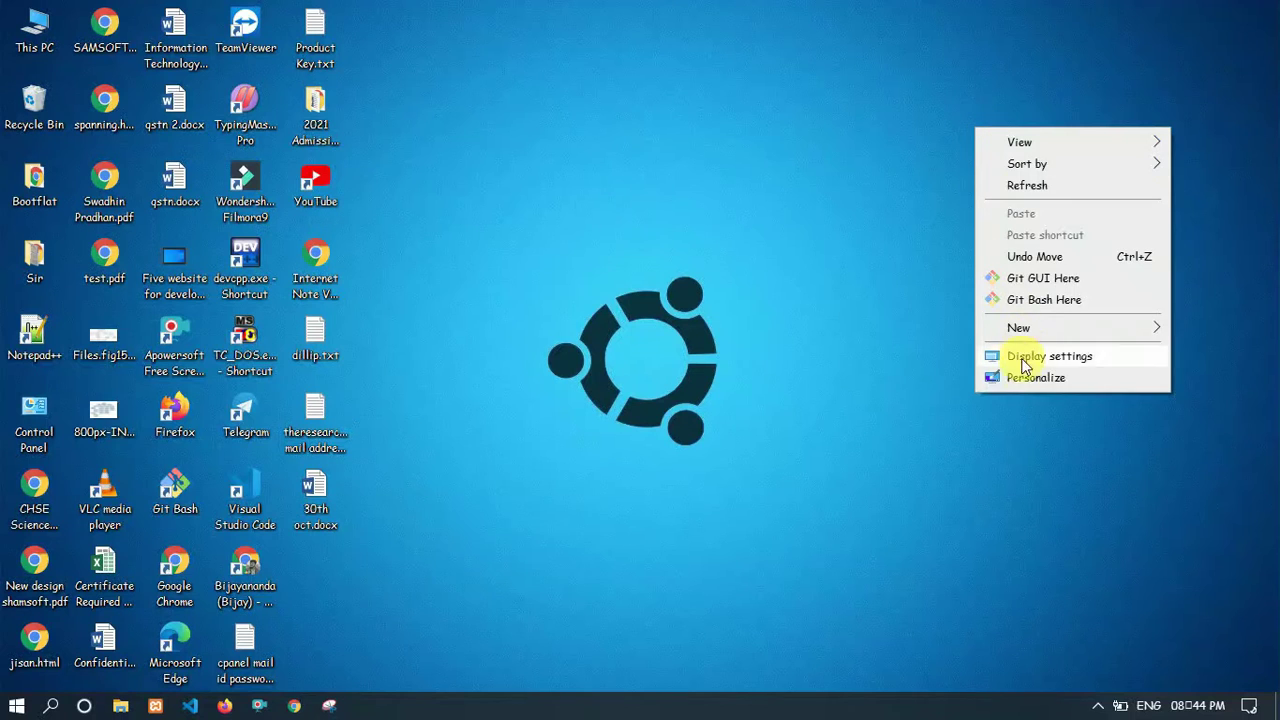
# Step: Open the desktop's Personalization settings at the Background page
pyautogui.click(1025, 380)
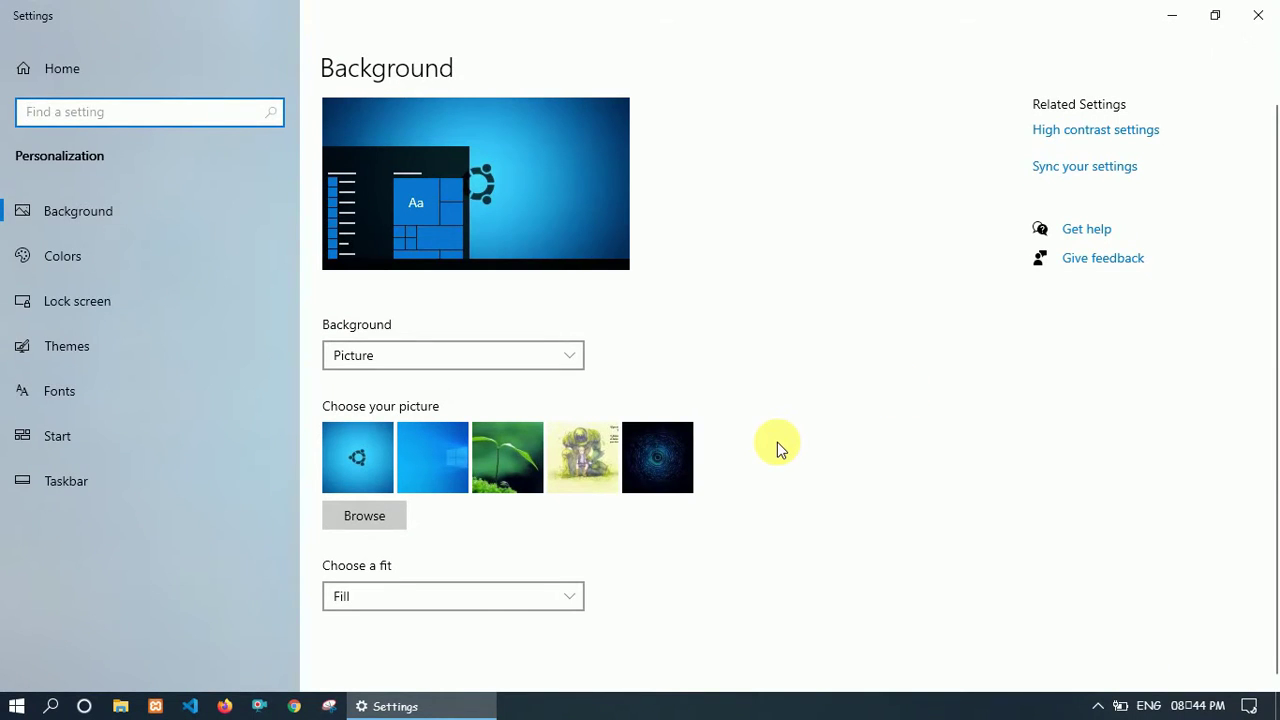
pyautogui.scroll(-1, 777, 442)
pyautogui.scroll(1, 777, 442)
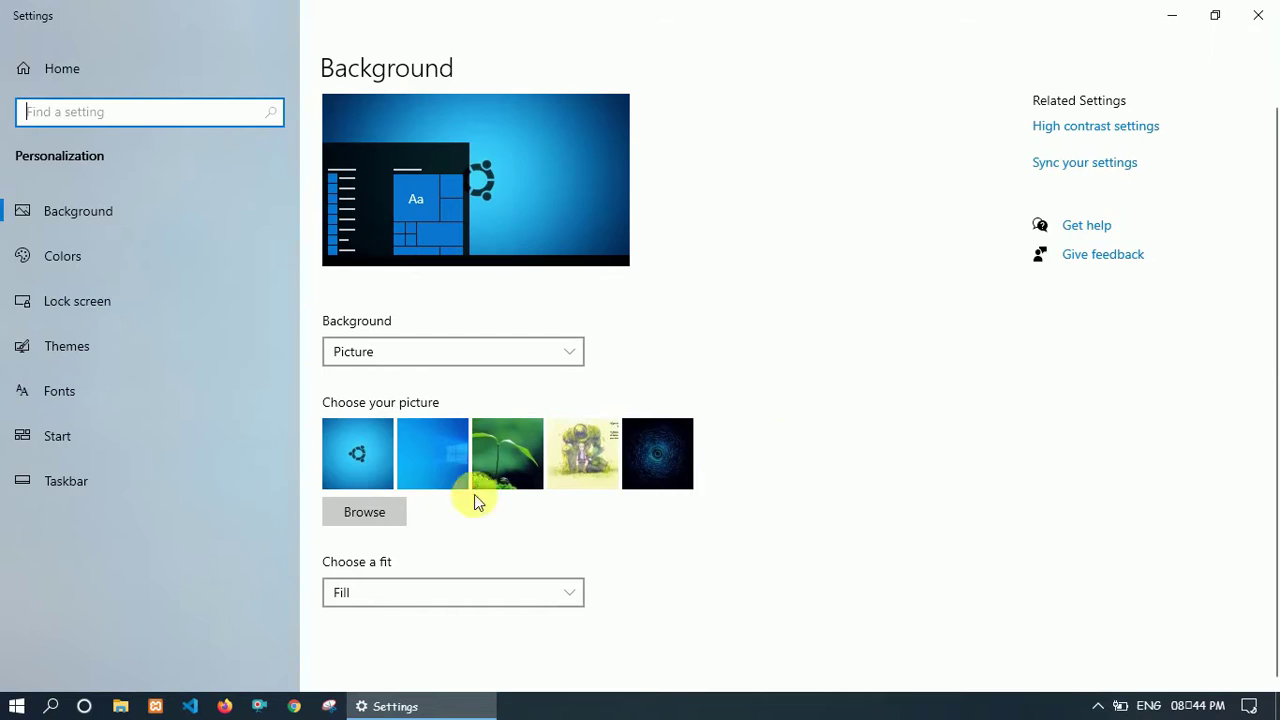
# Step: Set Amenity Tree 20170423_22541810.jpg from the Walpaper folder as the desktop background and view it on the desktop
pyautogui.click(384, 509)
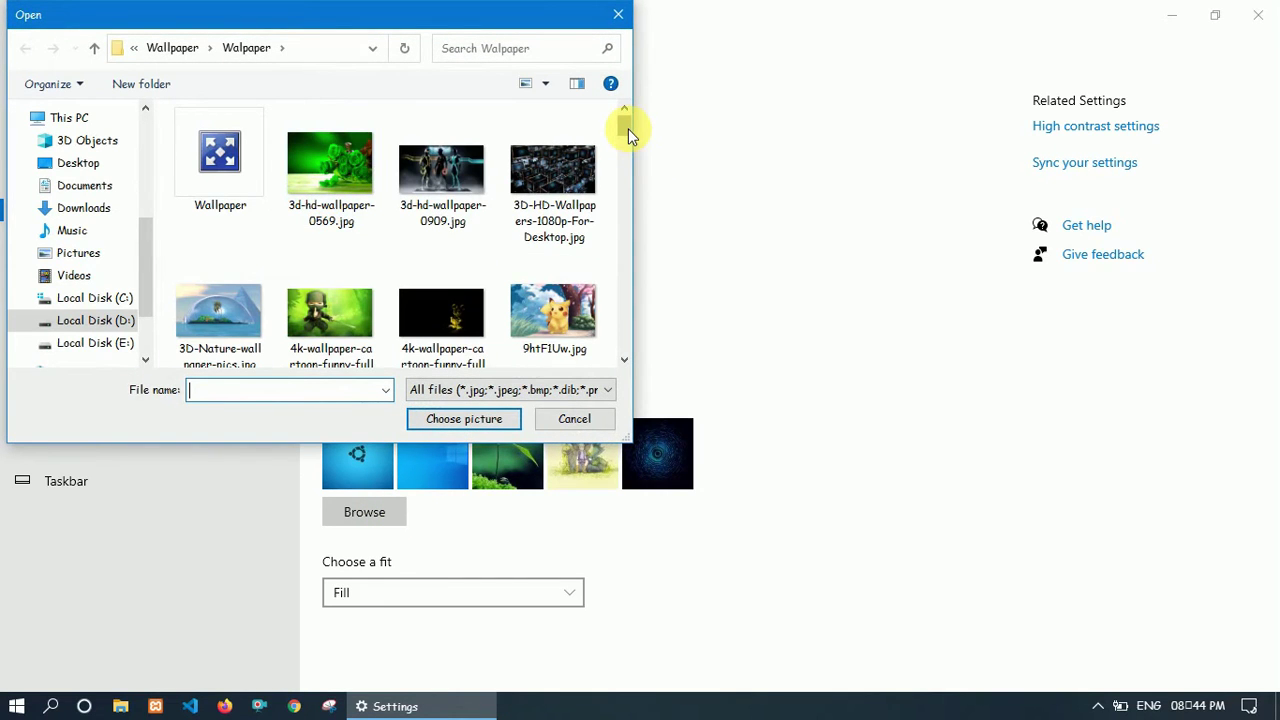
pyautogui.moveTo(628, 128); pyautogui.dragTo(626, 210)
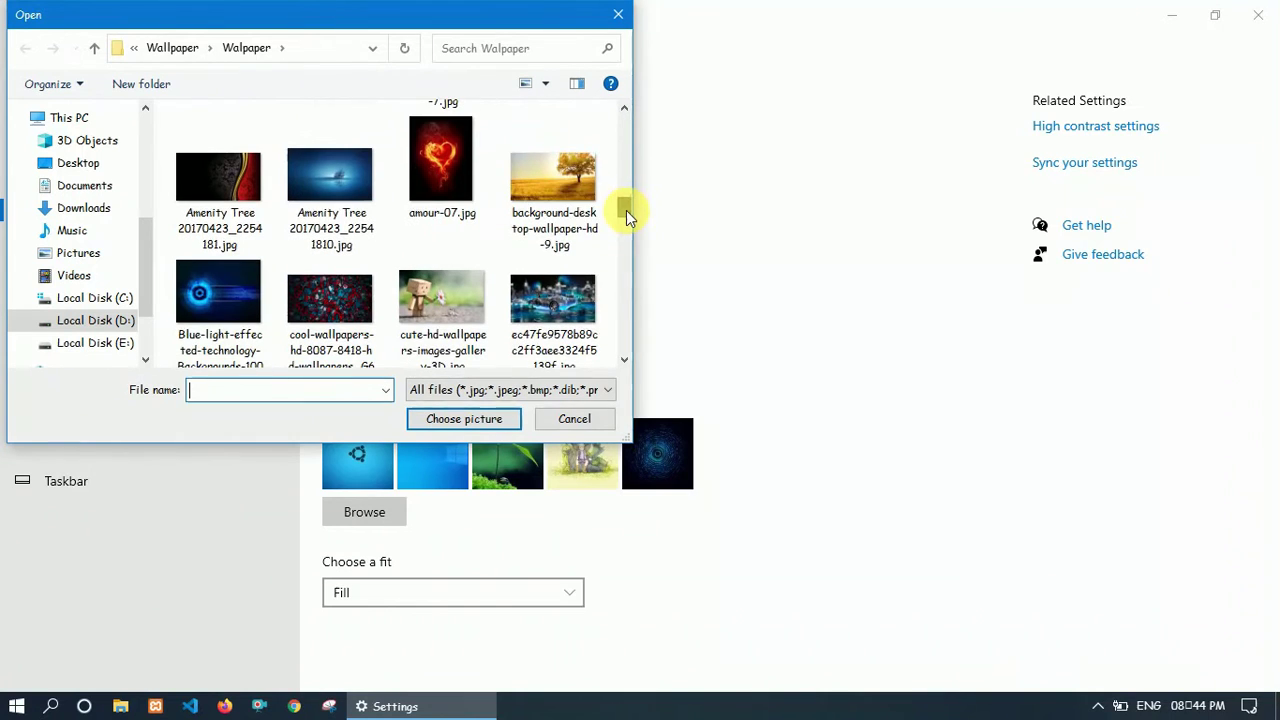
pyautogui.click(339, 187)
pyautogui.click(455, 422)
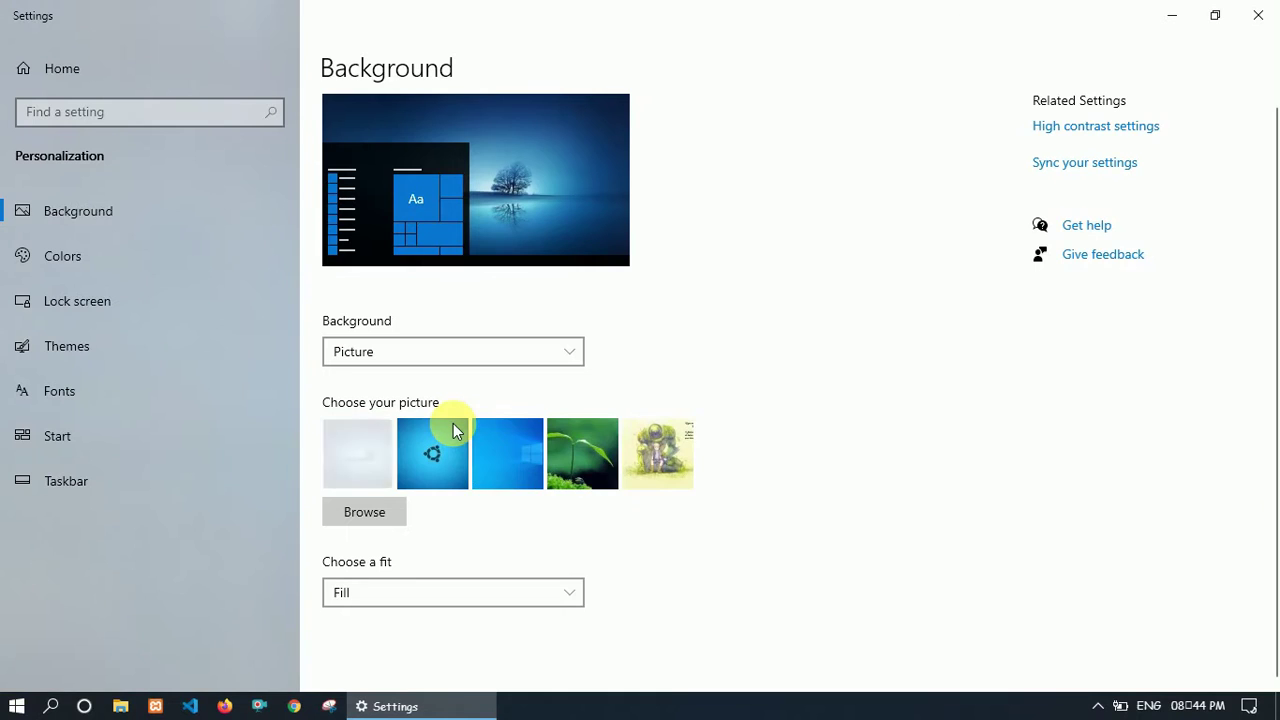
pyautogui.click(1178, 18)
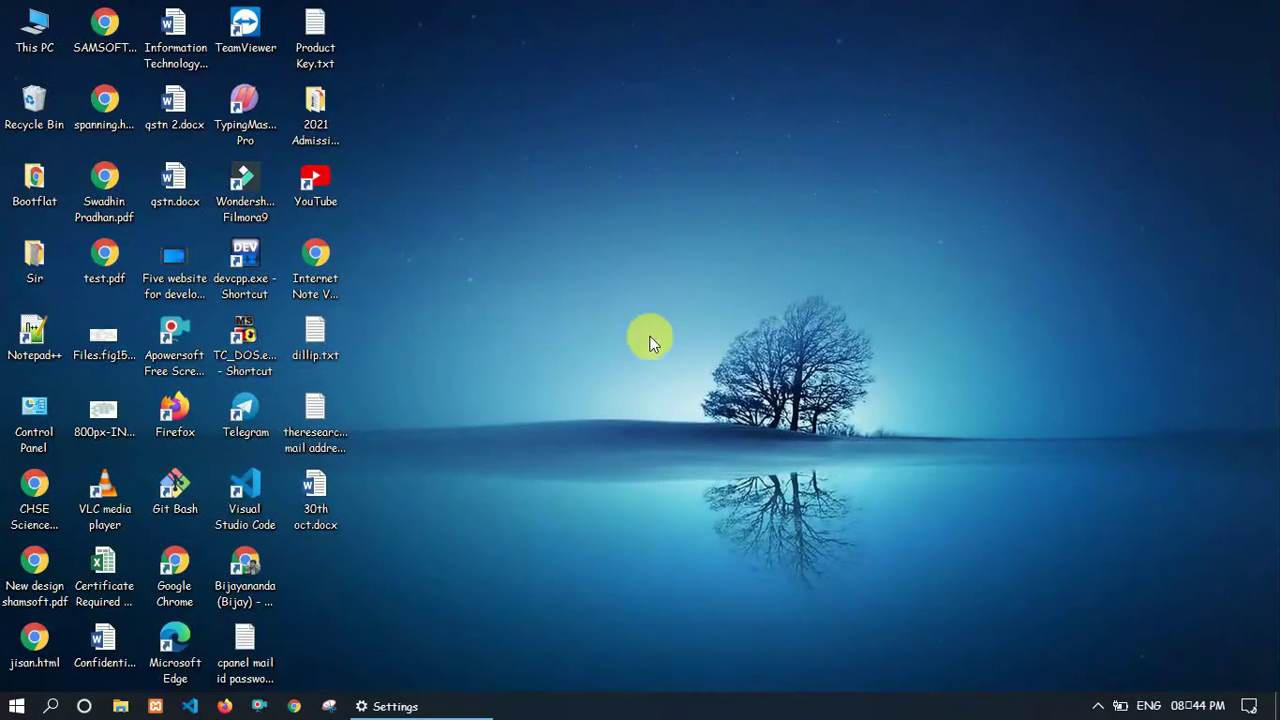
# Step: Set the desktop background to the recent blue picture with the Ubuntu logo and check it on the desktop
pyautogui.click(478, 702)
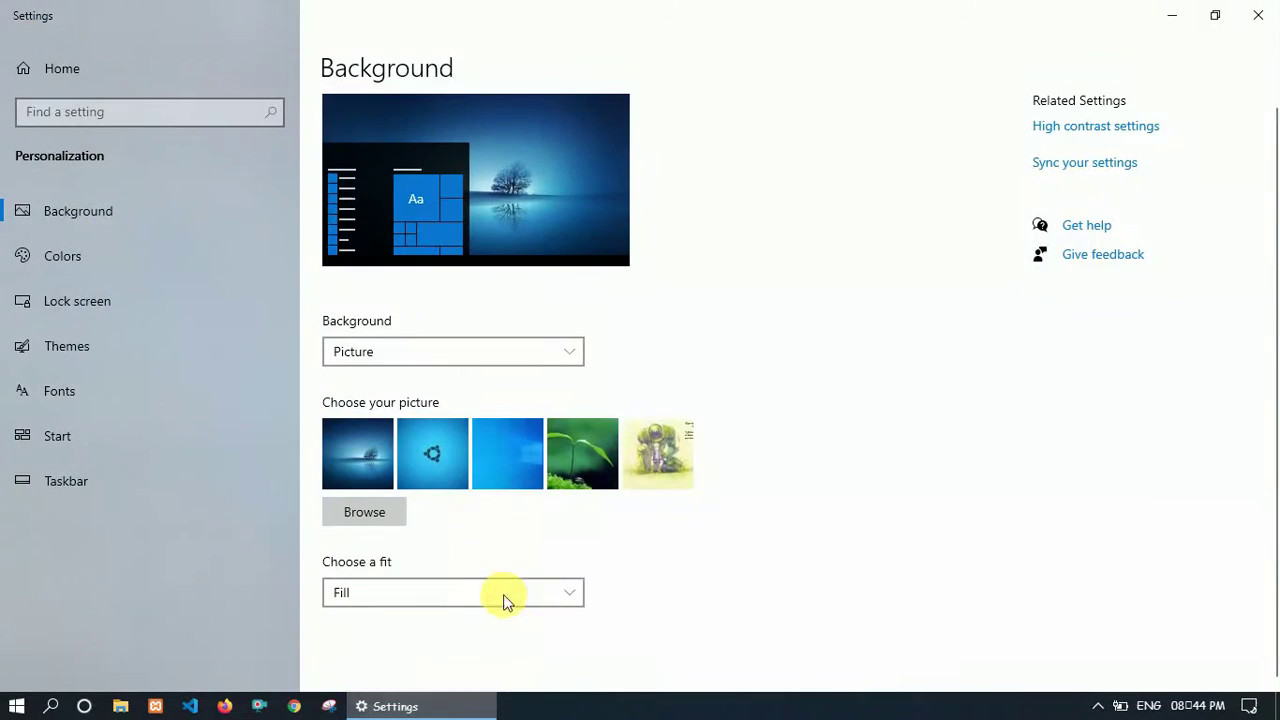
pyautogui.click(444, 468)
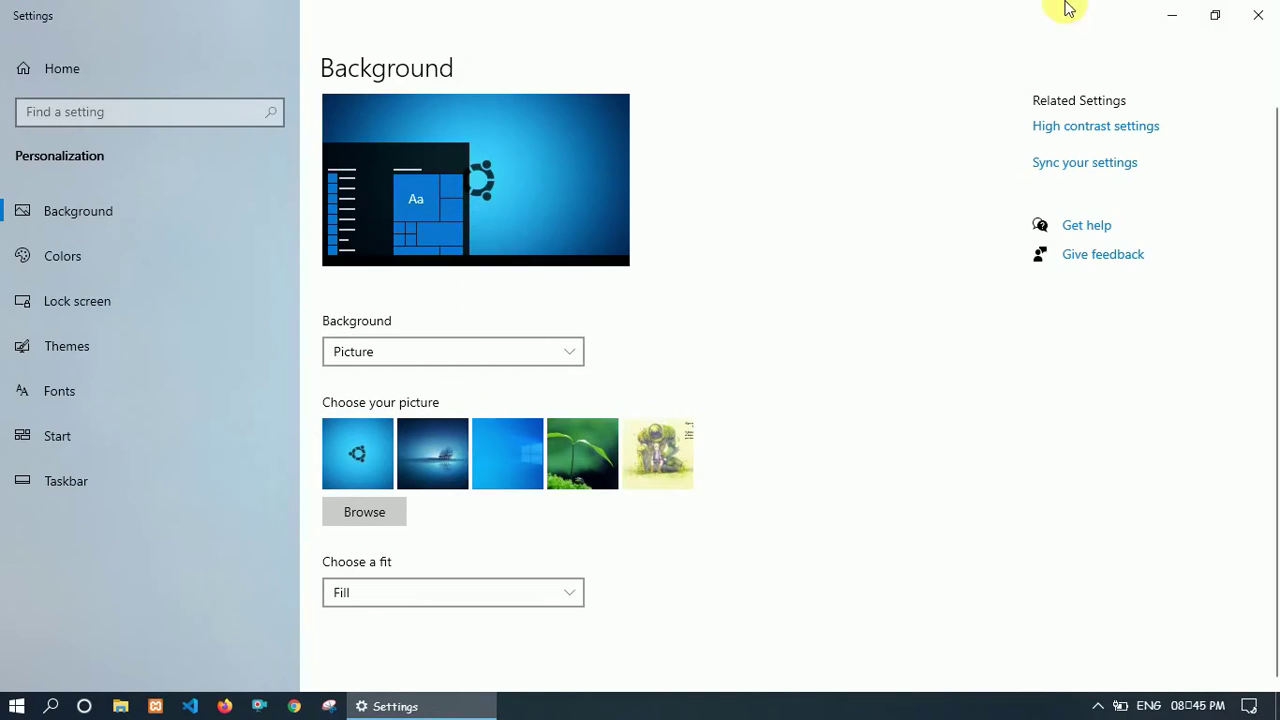
pyautogui.click(1176, 11)
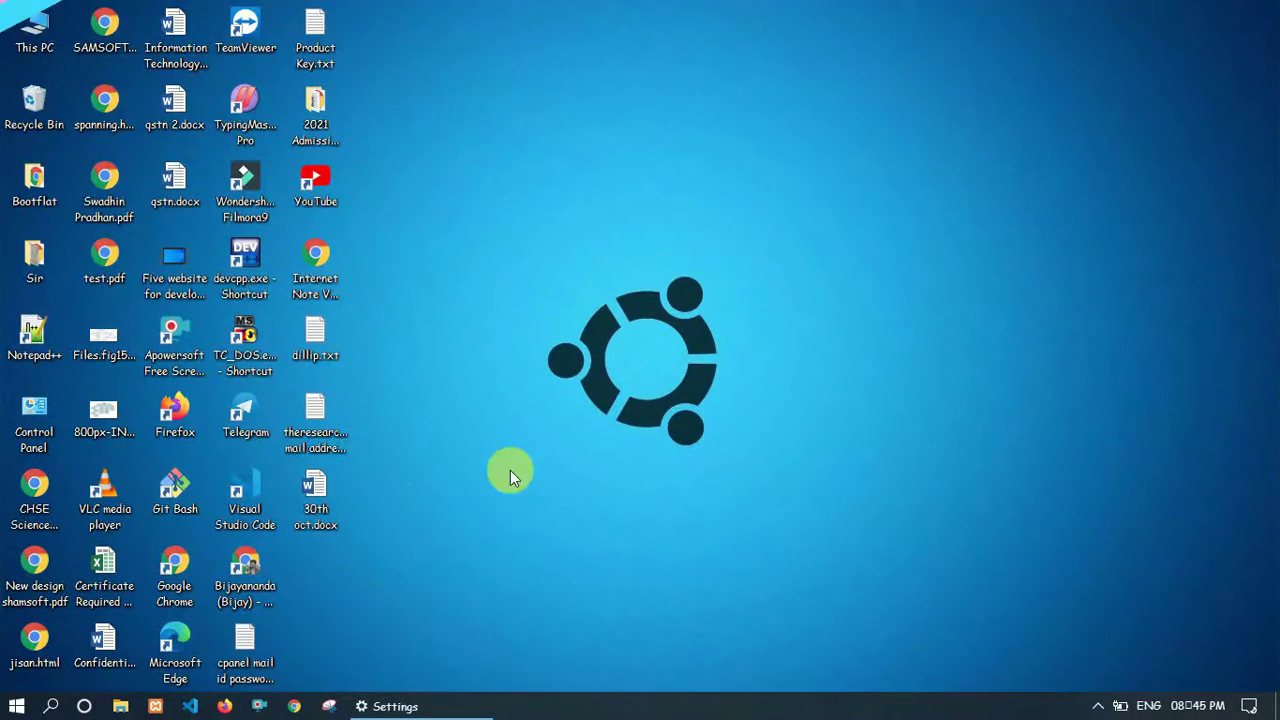
pyautogui.click(441, 707)
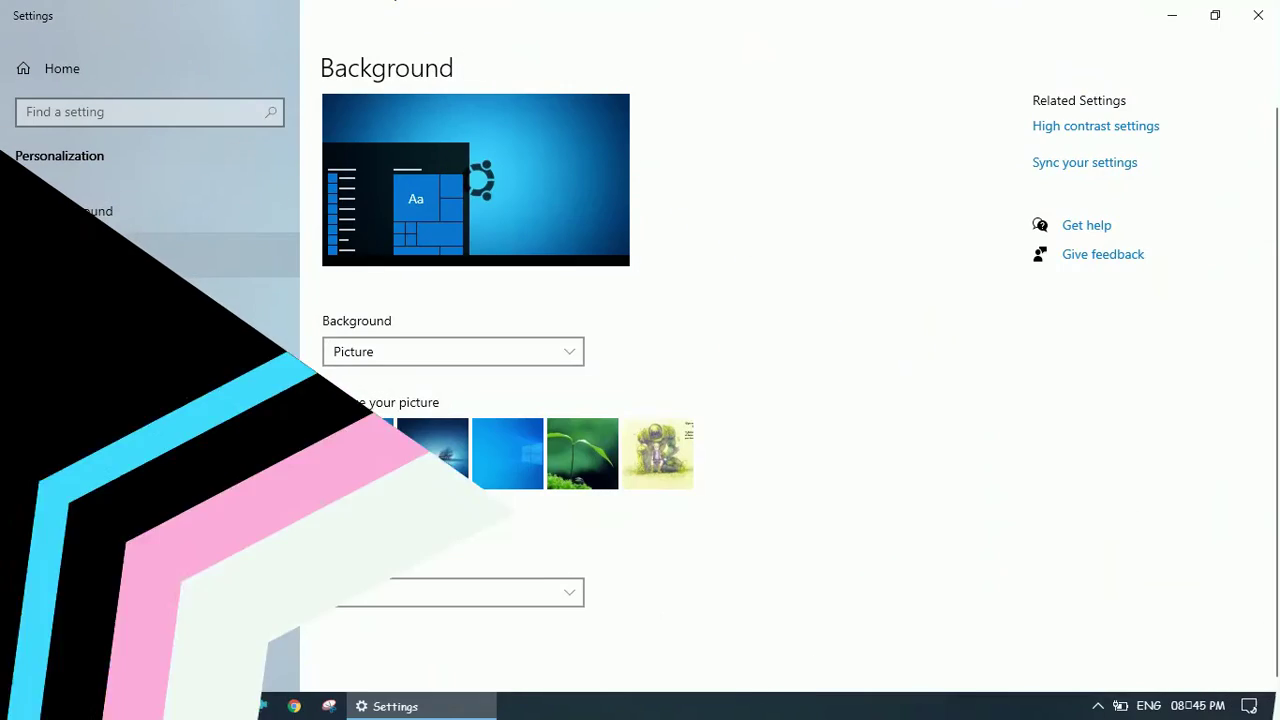
# Step: Set the Windows color mode to Dark and check its appearance in a This PC window
pyautogui.click(116, 270)
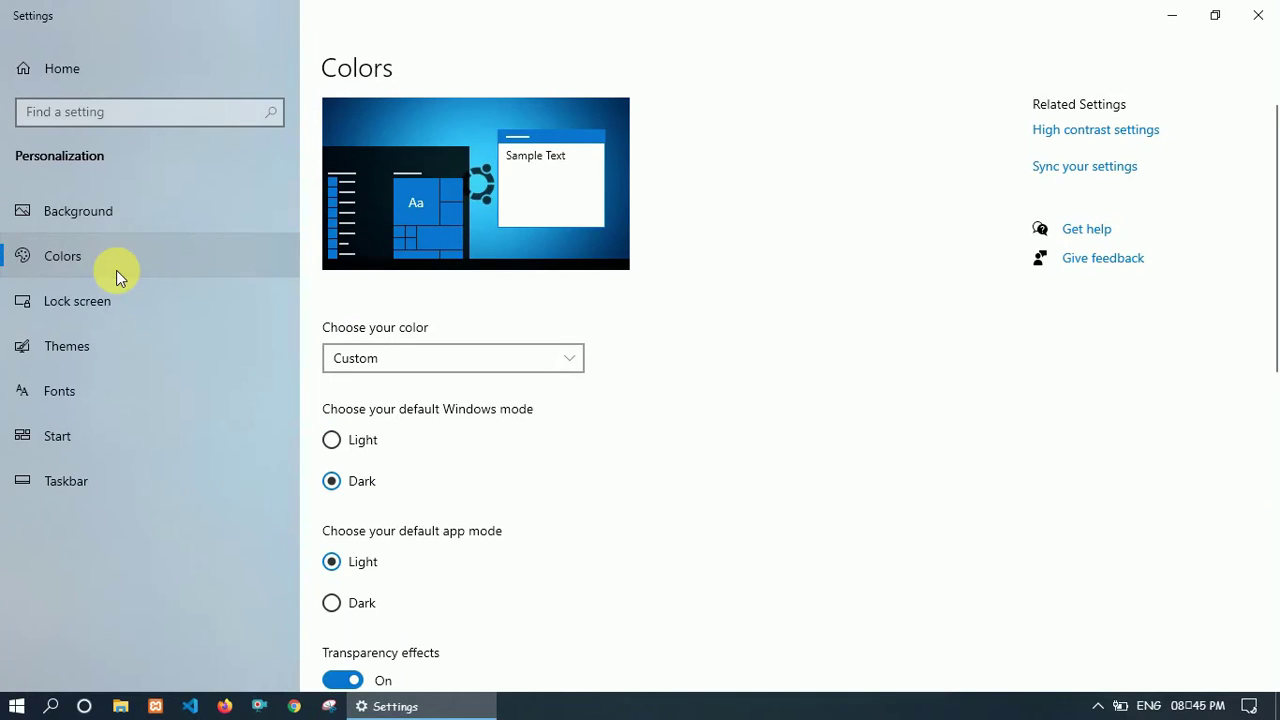
pyautogui.click(414, 355)
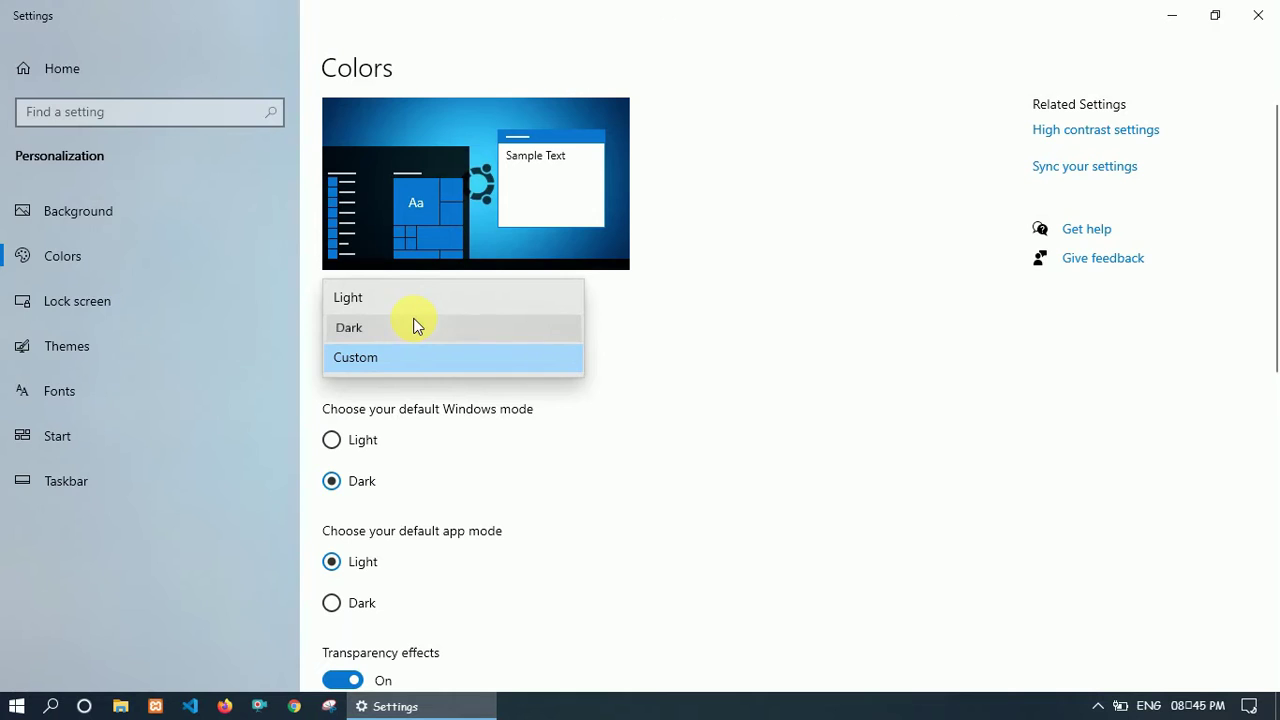
pyautogui.click(417, 327)
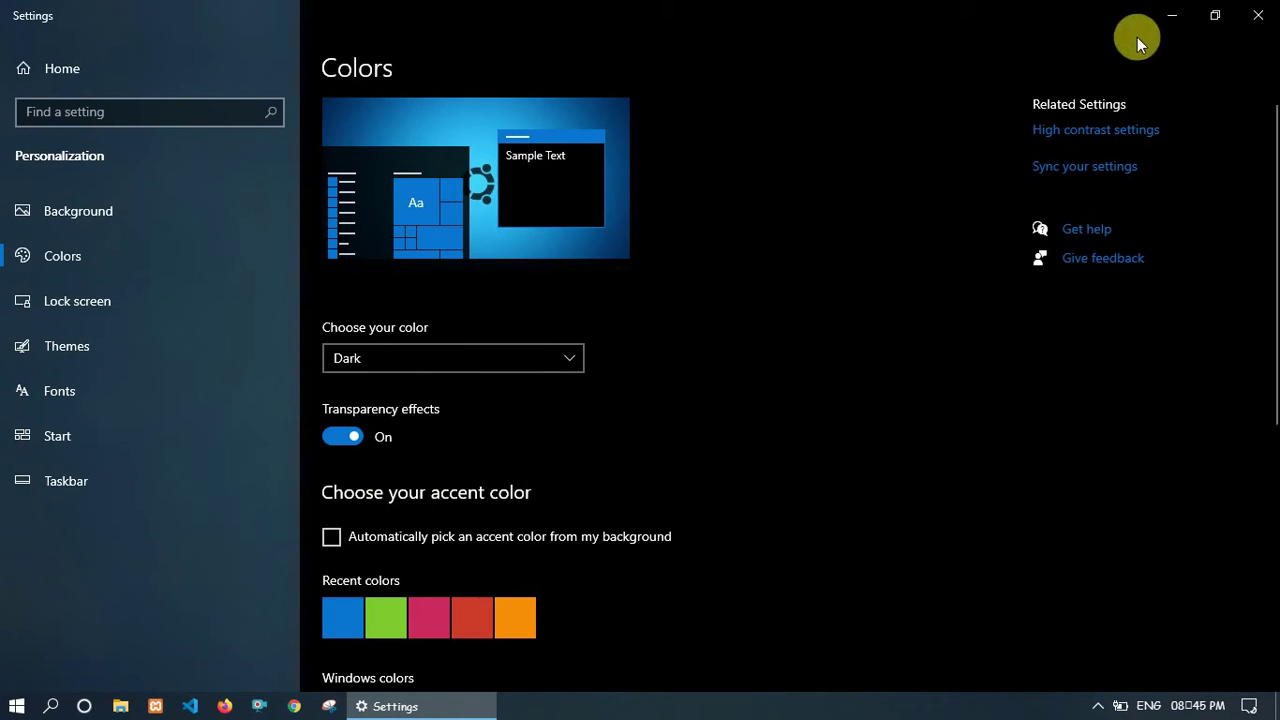
pyautogui.click(1172, 17)
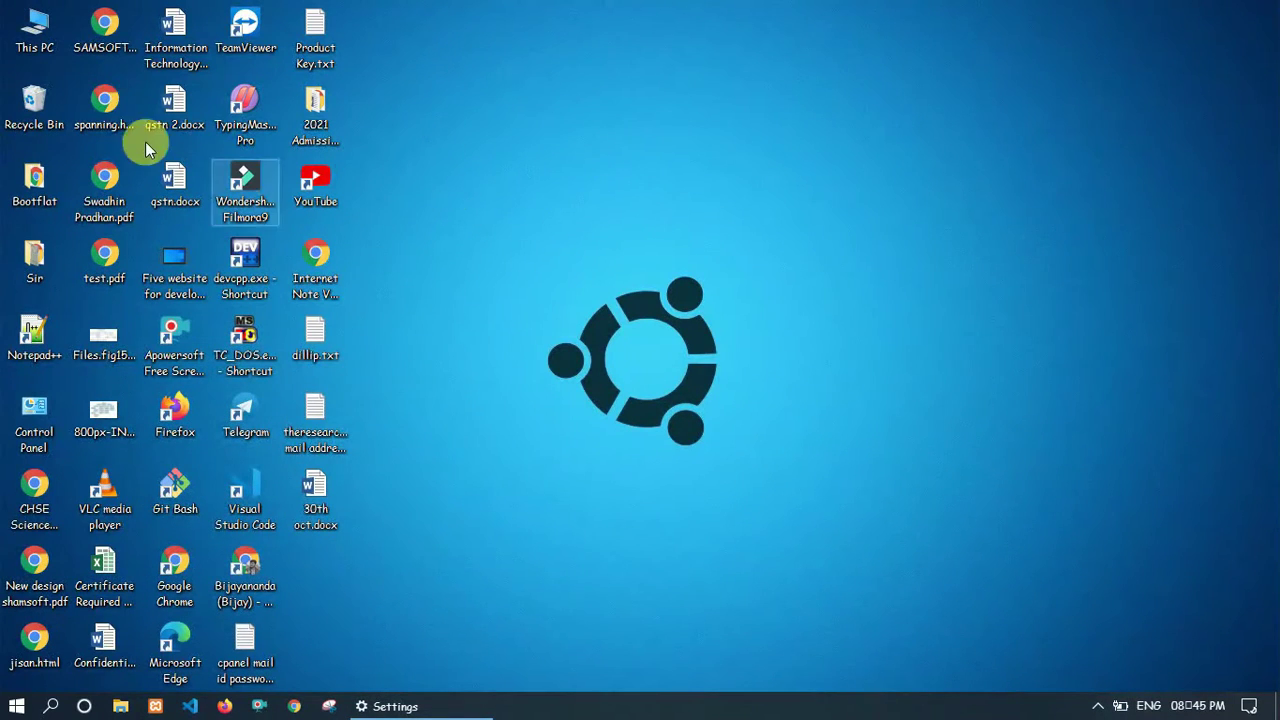
pyautogui.doubleClick(43, 38)
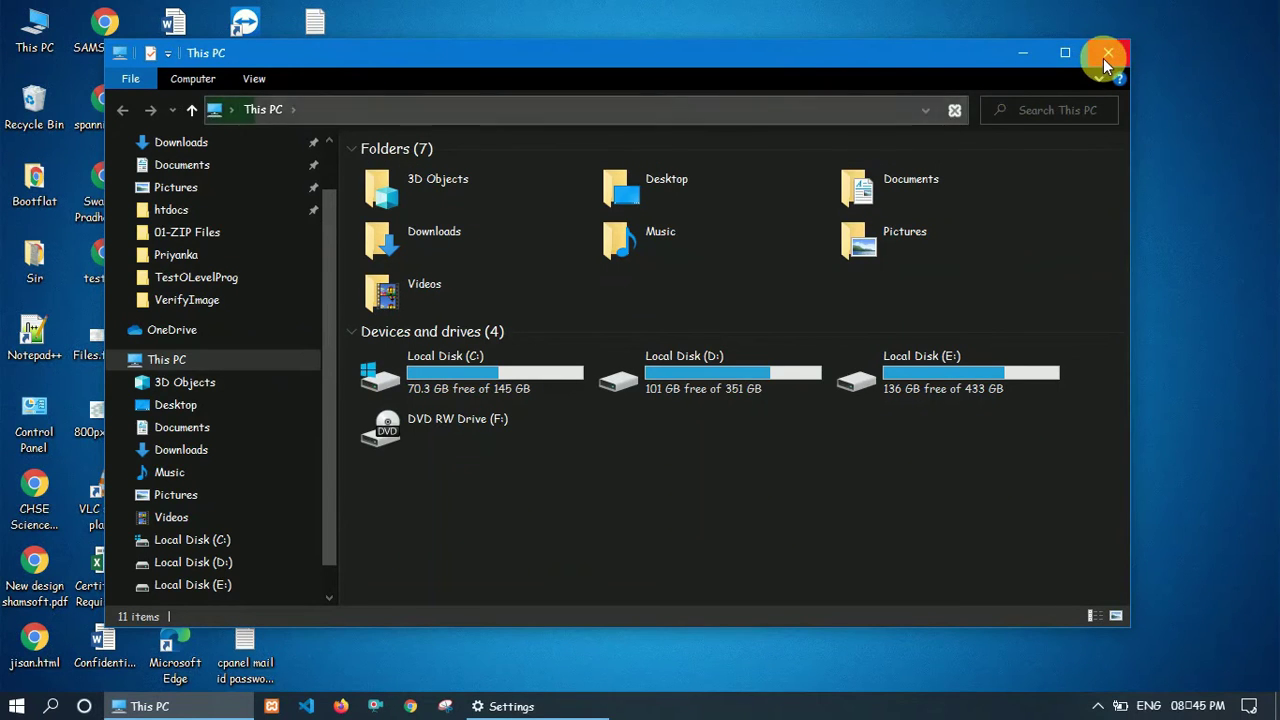
pyautogui.click(1107, 53)
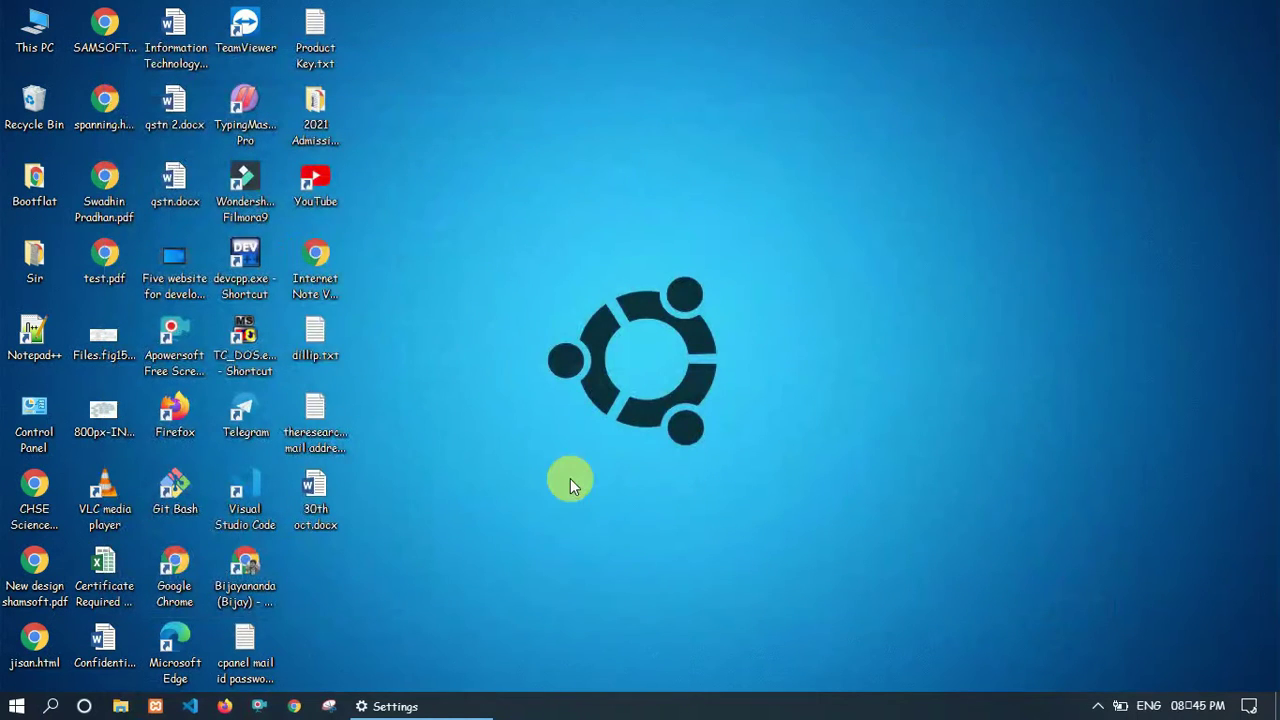
# Step: Set the Windows color mode to Light and look through the accent color options
pyautogui.click(453, 700)
pyautogui.click(446, 359)
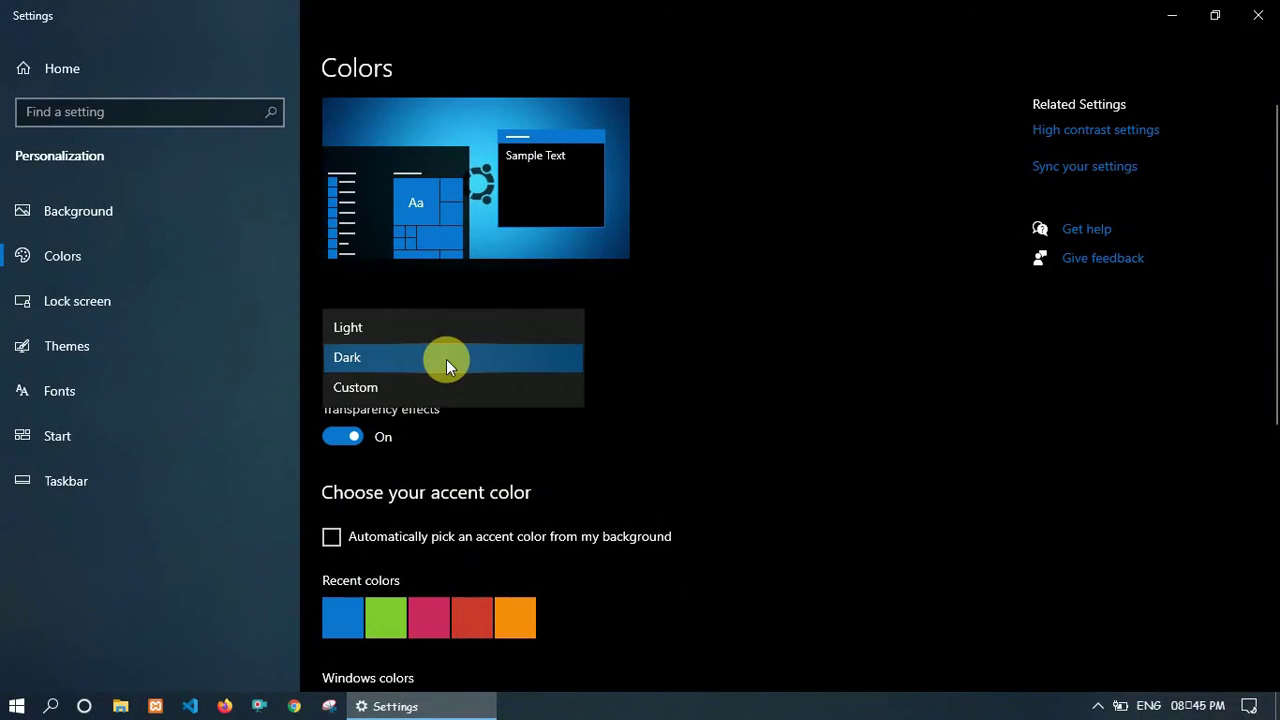
pyautogui.click(445, 316)
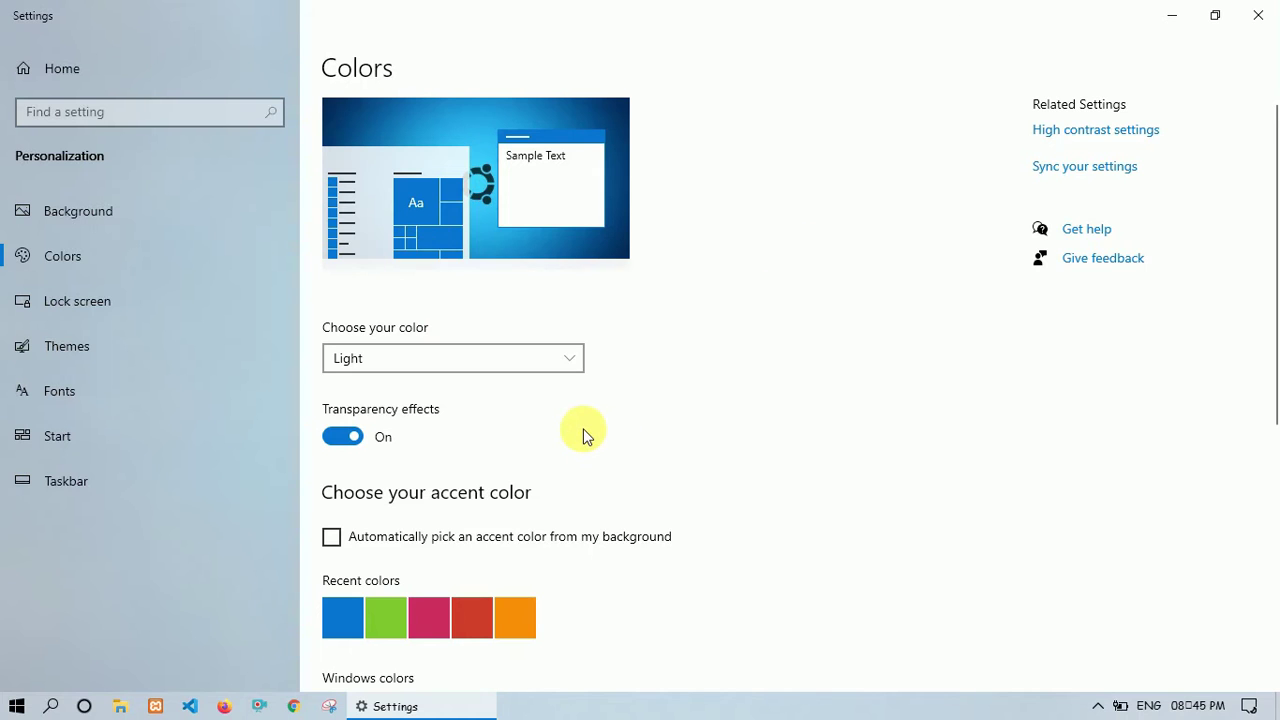
pyautogui.scroll(-5, 697, 435)
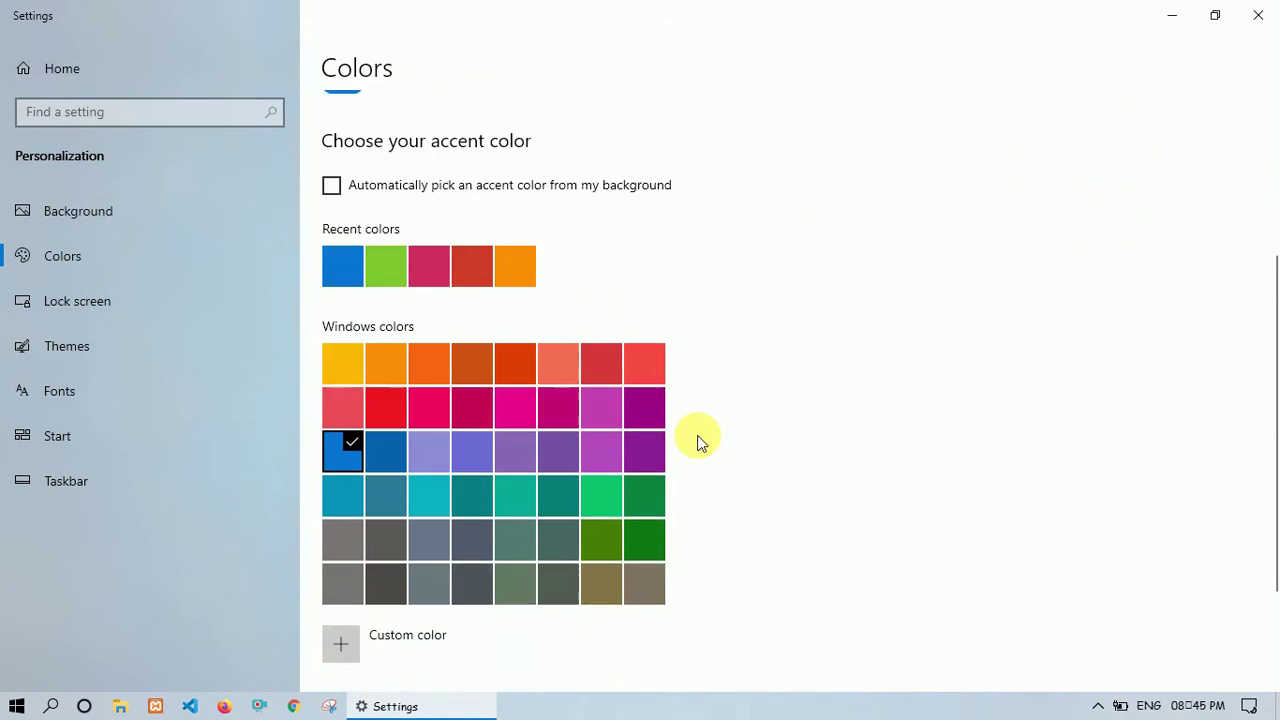
pyautogui.scroll(1, 697, 435)
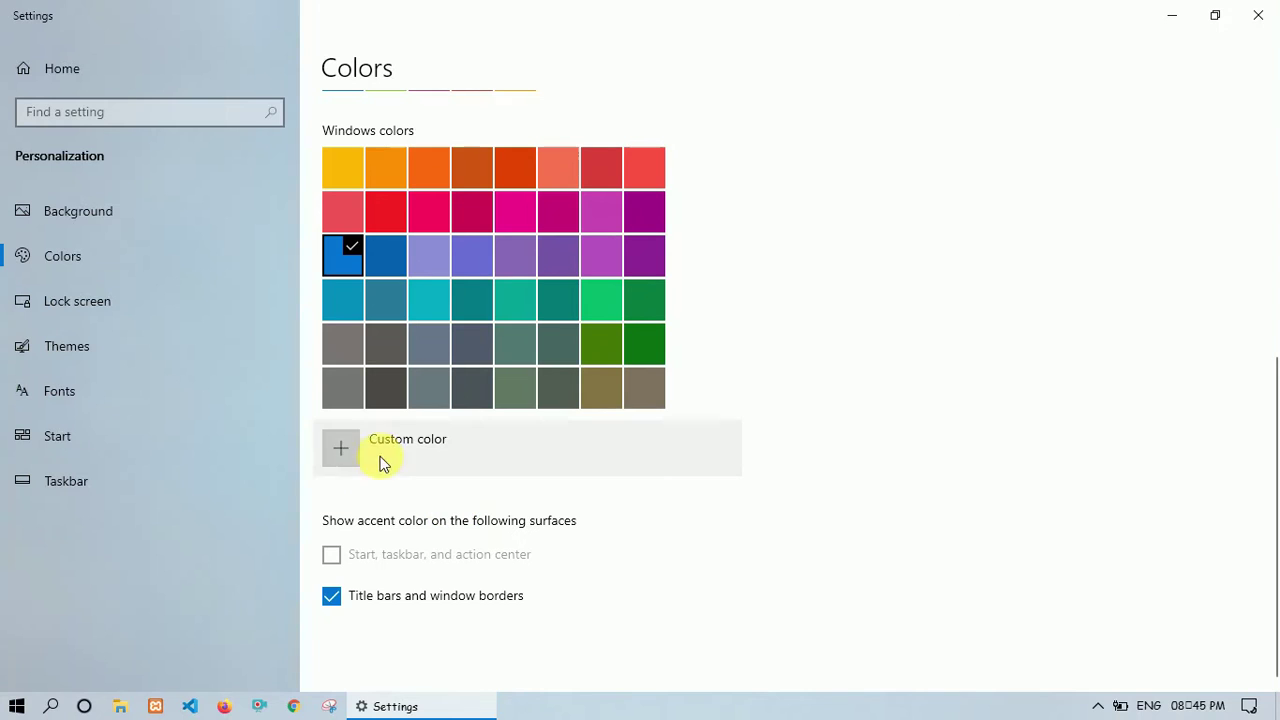
pyautogui.scroll(2, 395, 462)
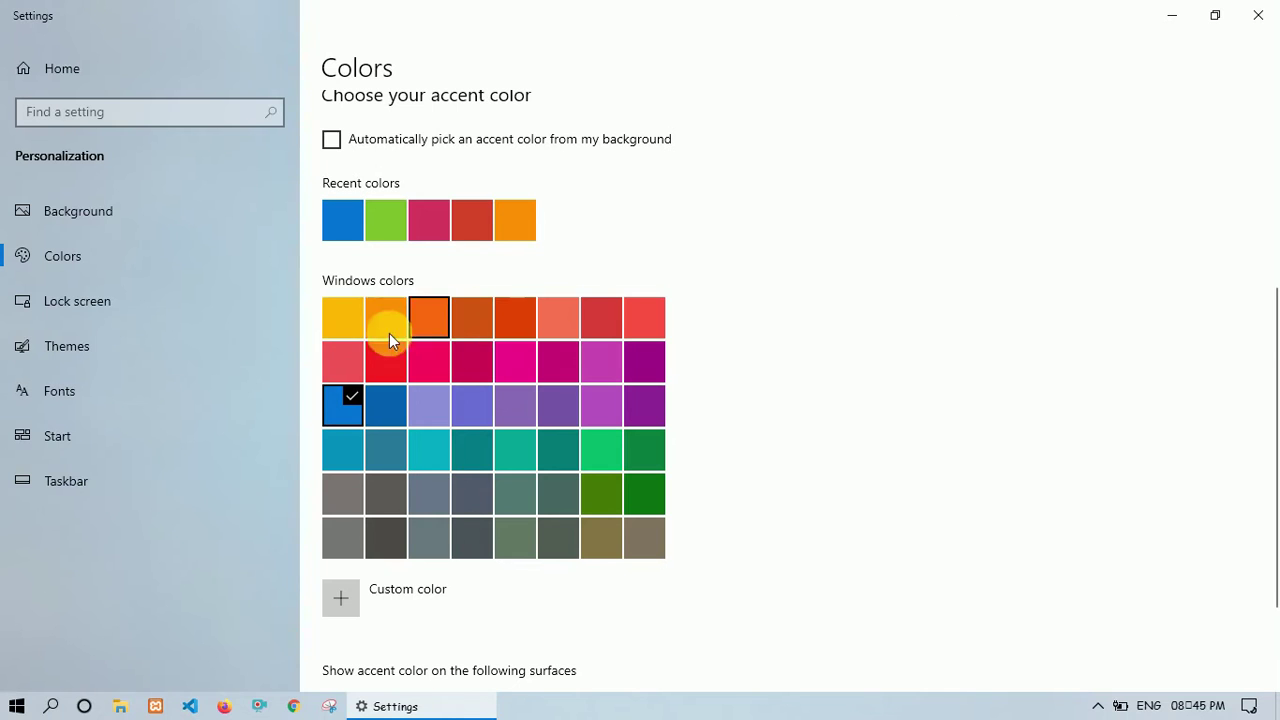
pyautogui.scroll(5, 591, 290)
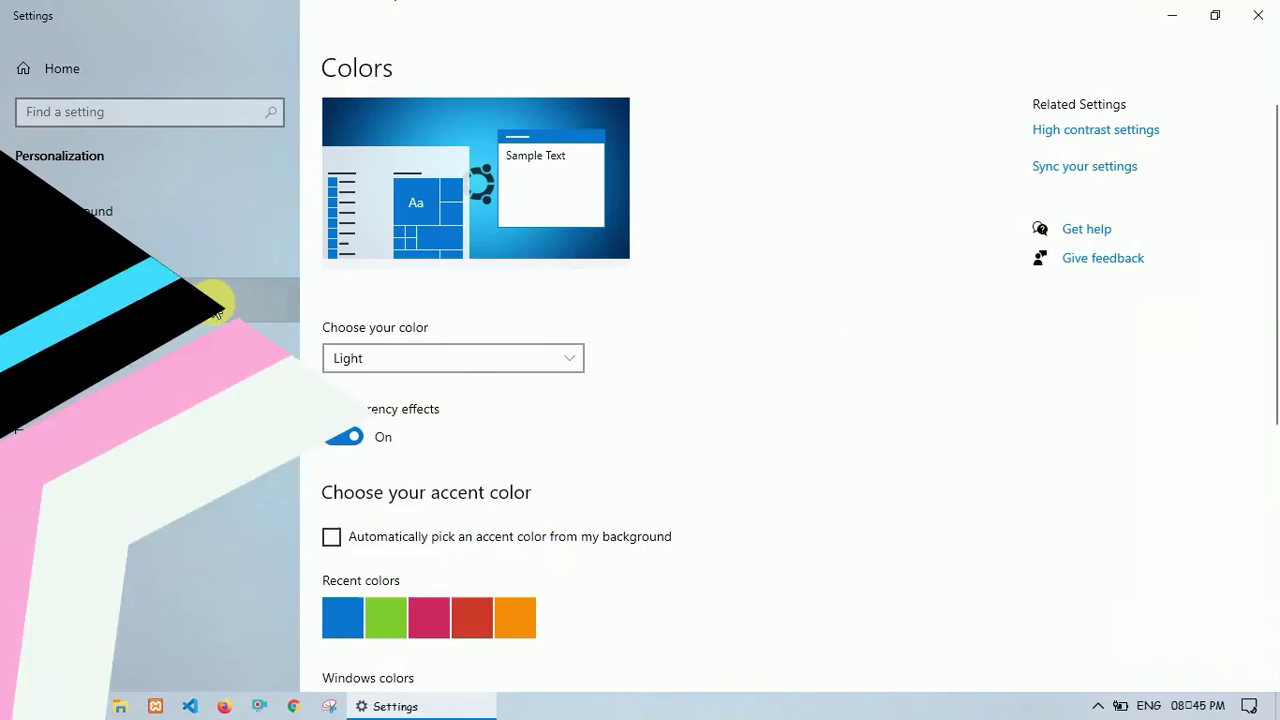
# Step: Try the mountain slope and the blue ice cave pictures as the lock screen background
pyautogui.click(212, 302)
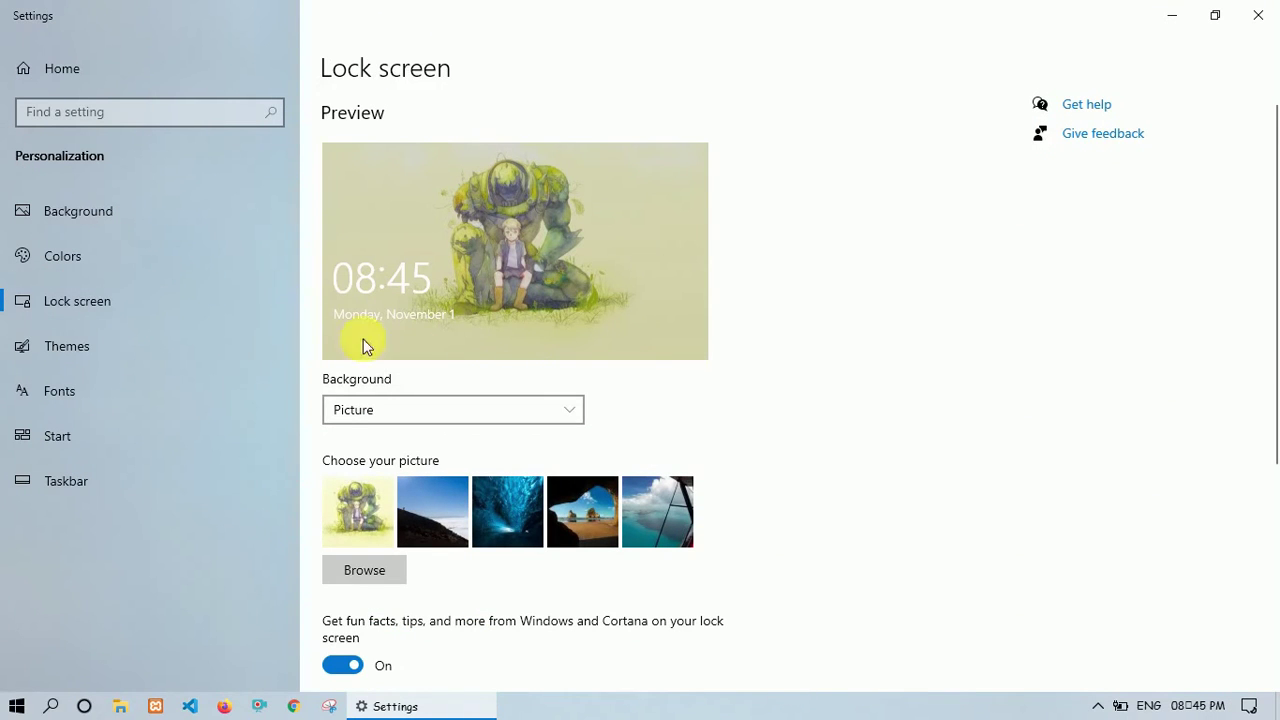
pyautogui.click(439, 512)
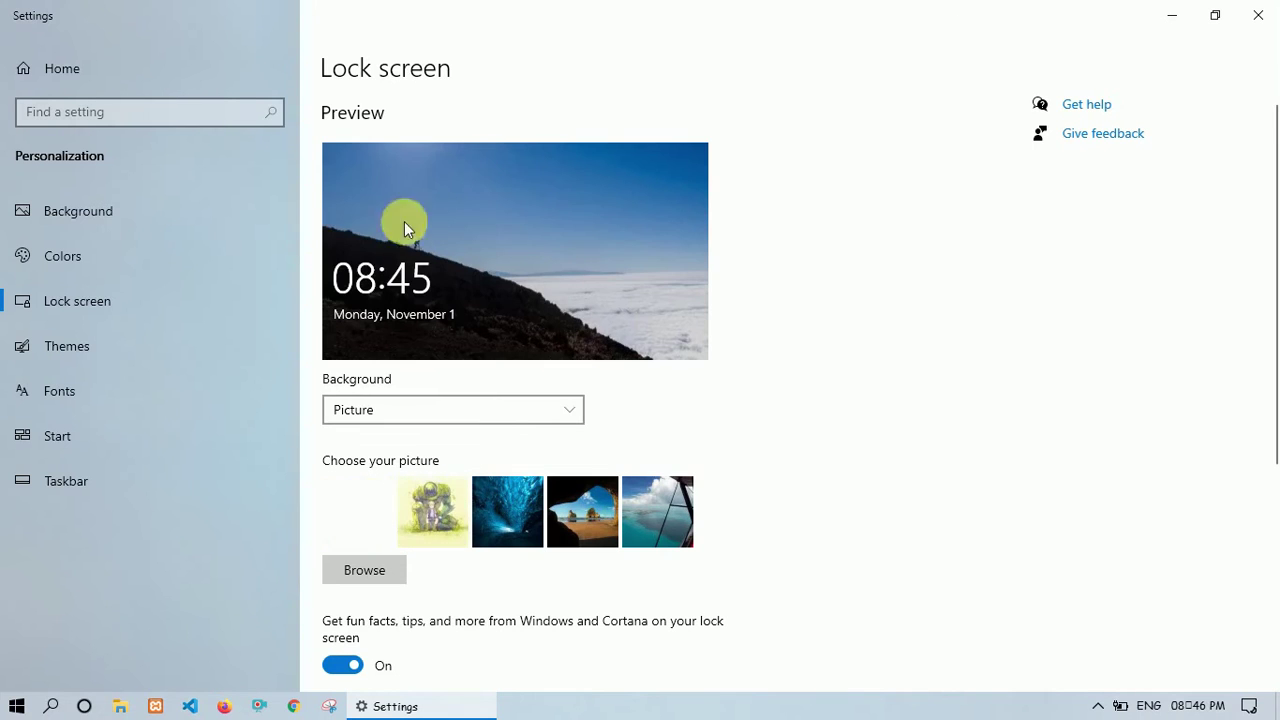
pyautogui.click(505, 521)
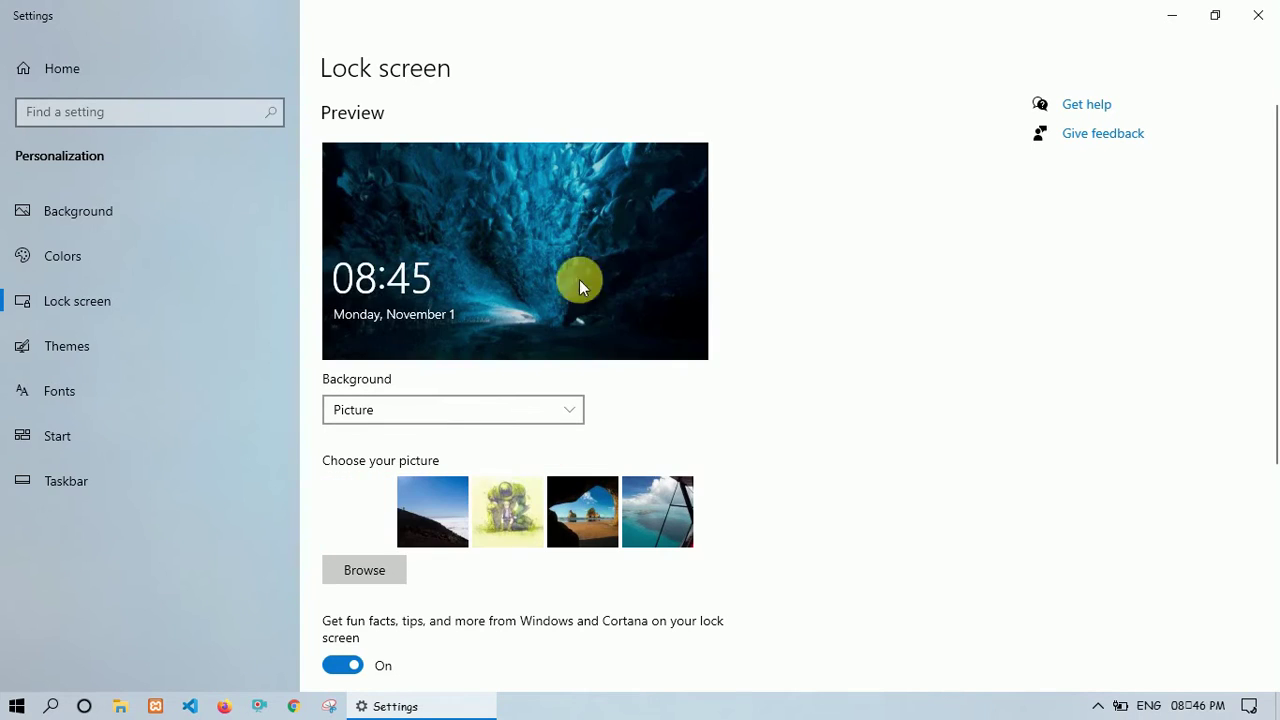
pyautogui.click(577, 512)
# Step: Set Ball.jpg from the Wallpaper folder on Local Disk (D:) as the lock screen picture
pyautogui.scroll(-5, 570, 519)
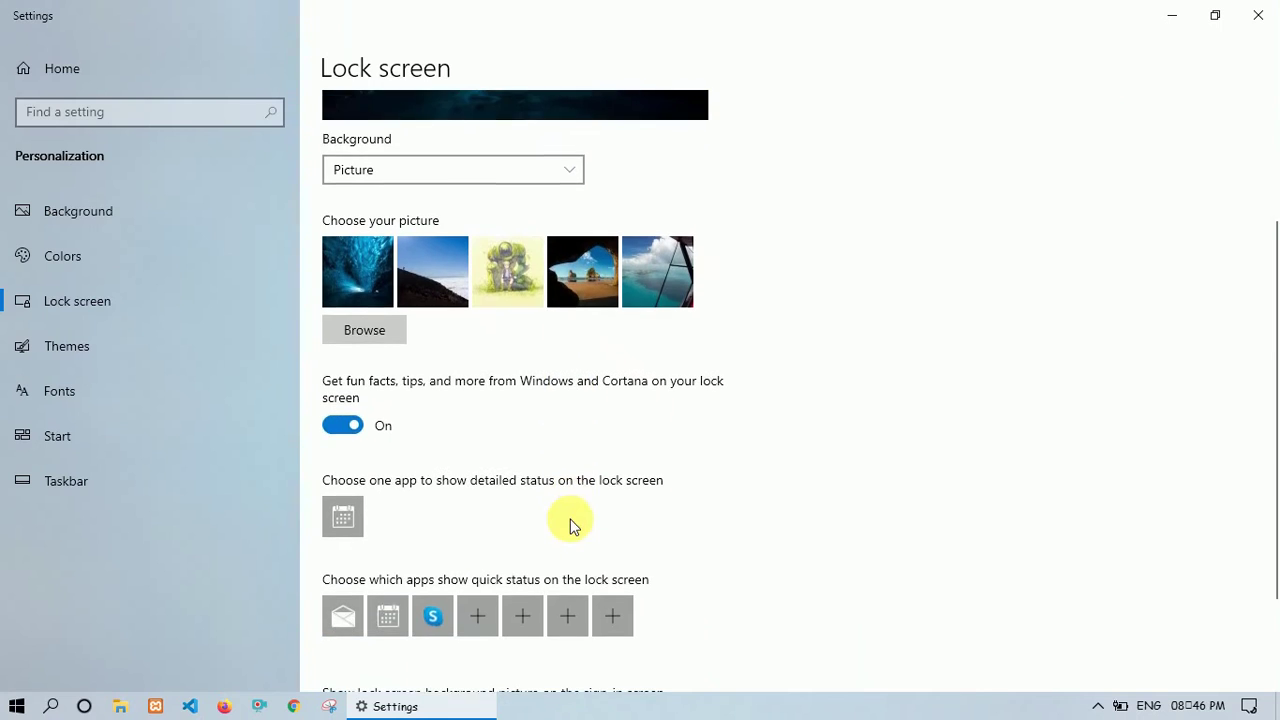
pyautogui.click(384, 274)
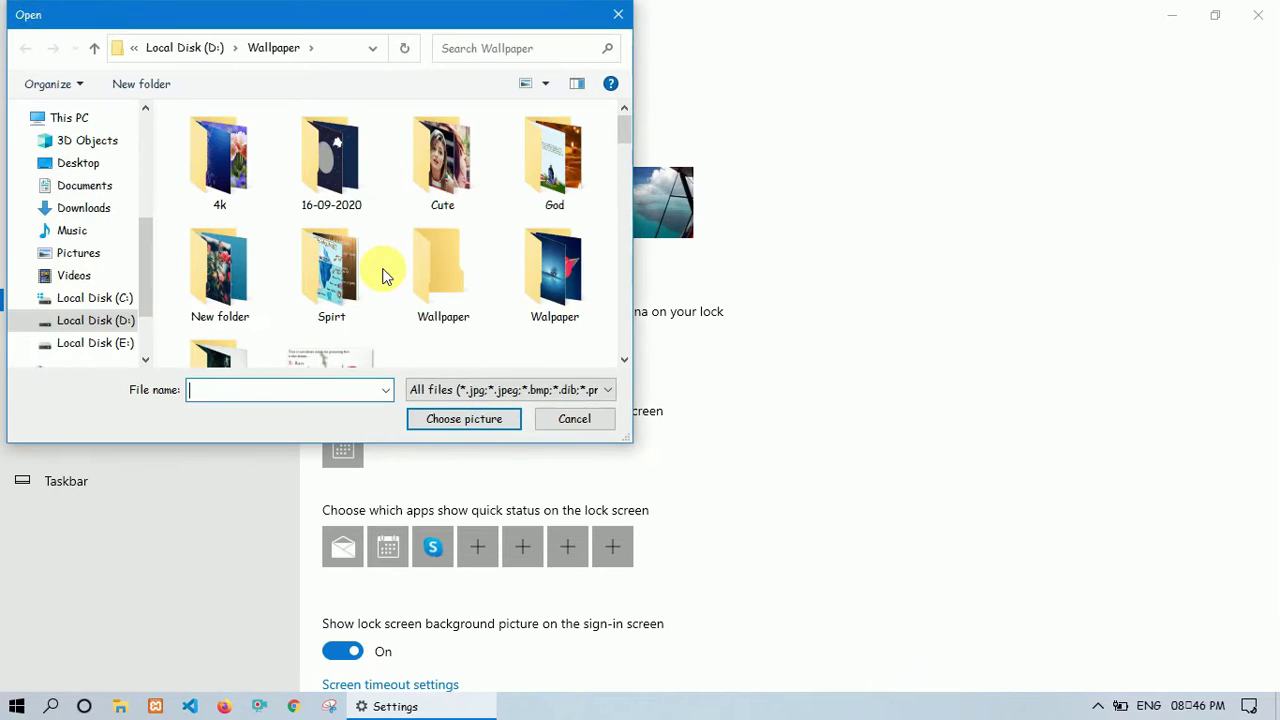
pyautogui.click(540, 280)
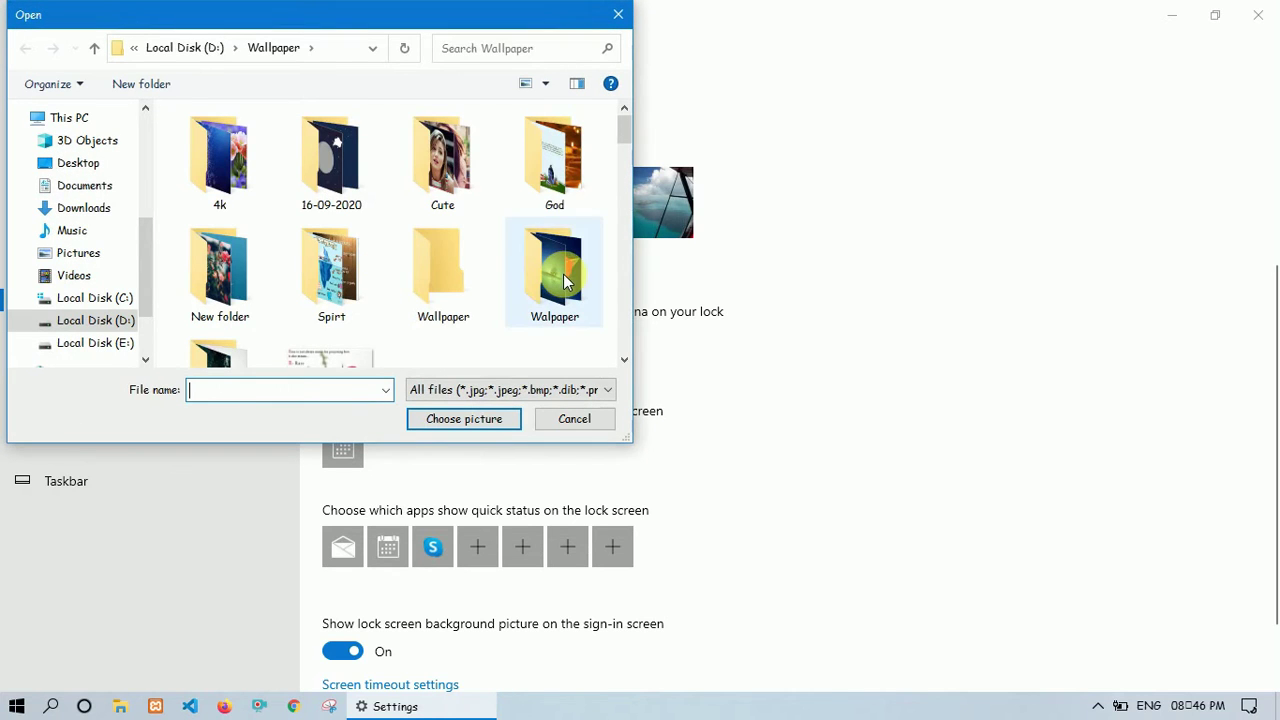
pyautogui.click(563, 274)
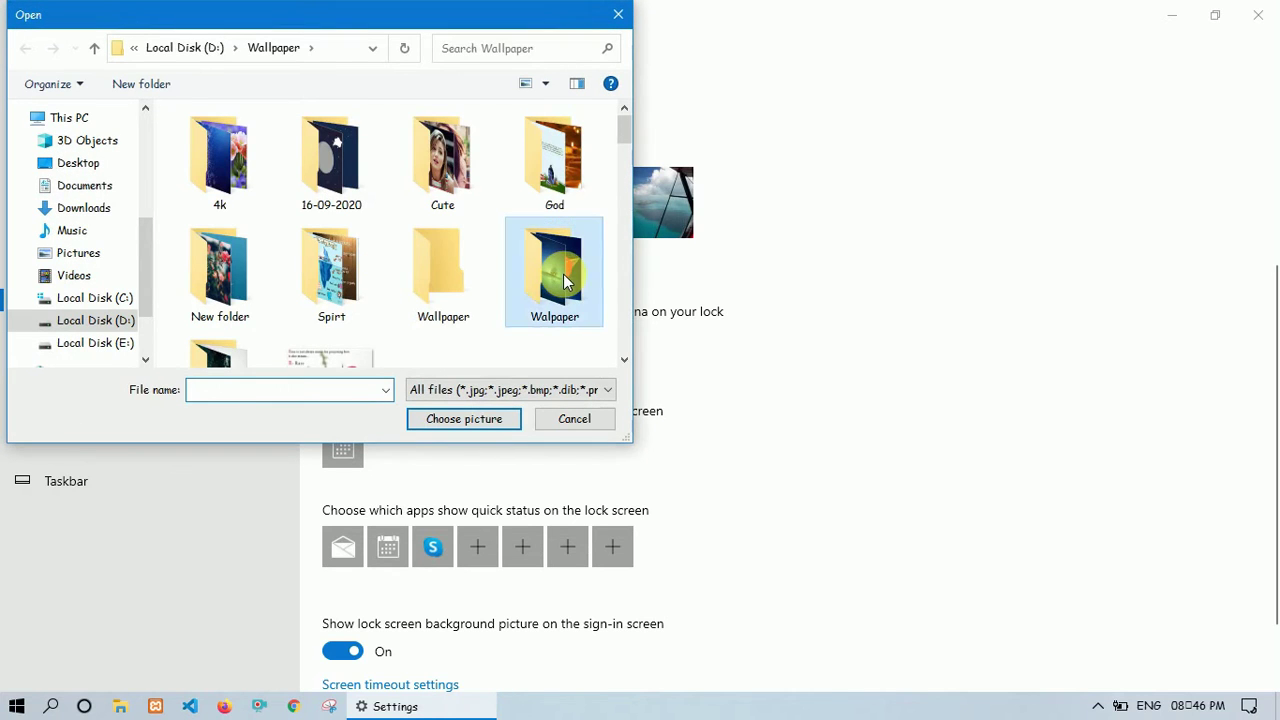
pyautogui.doubleClick(557, 170)
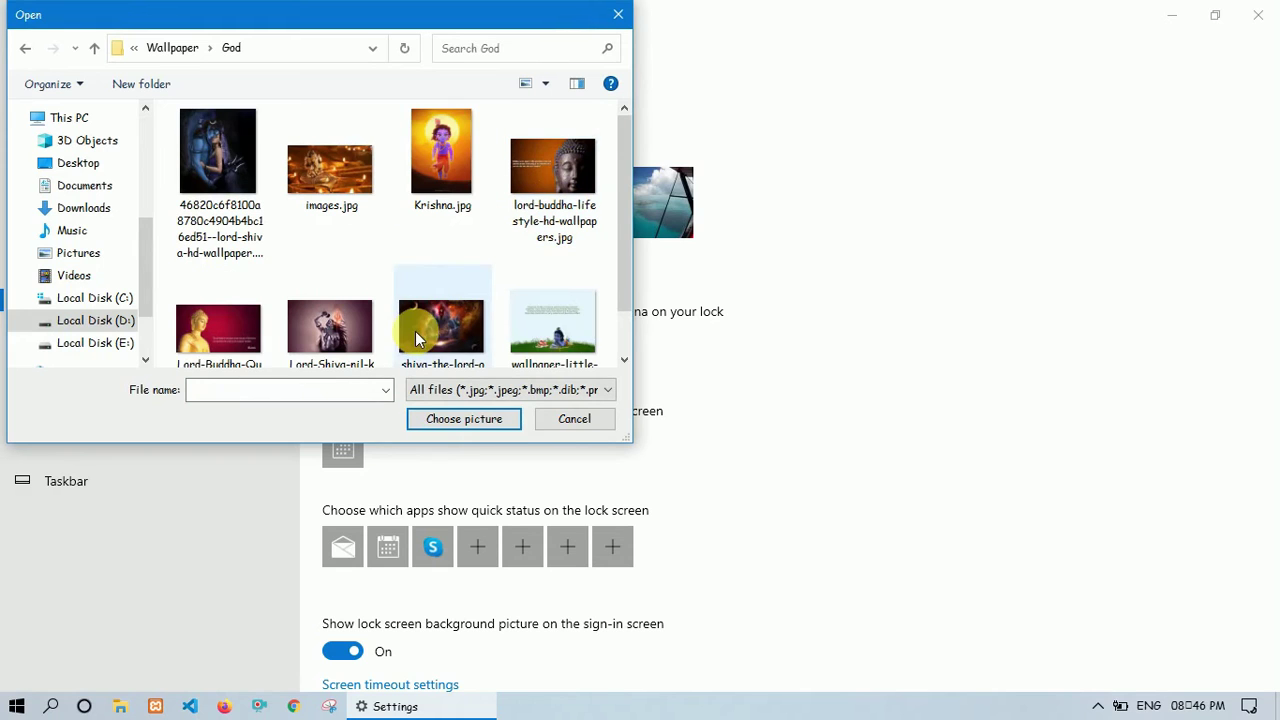
pyautogui.scroll(-1, 415, 331)
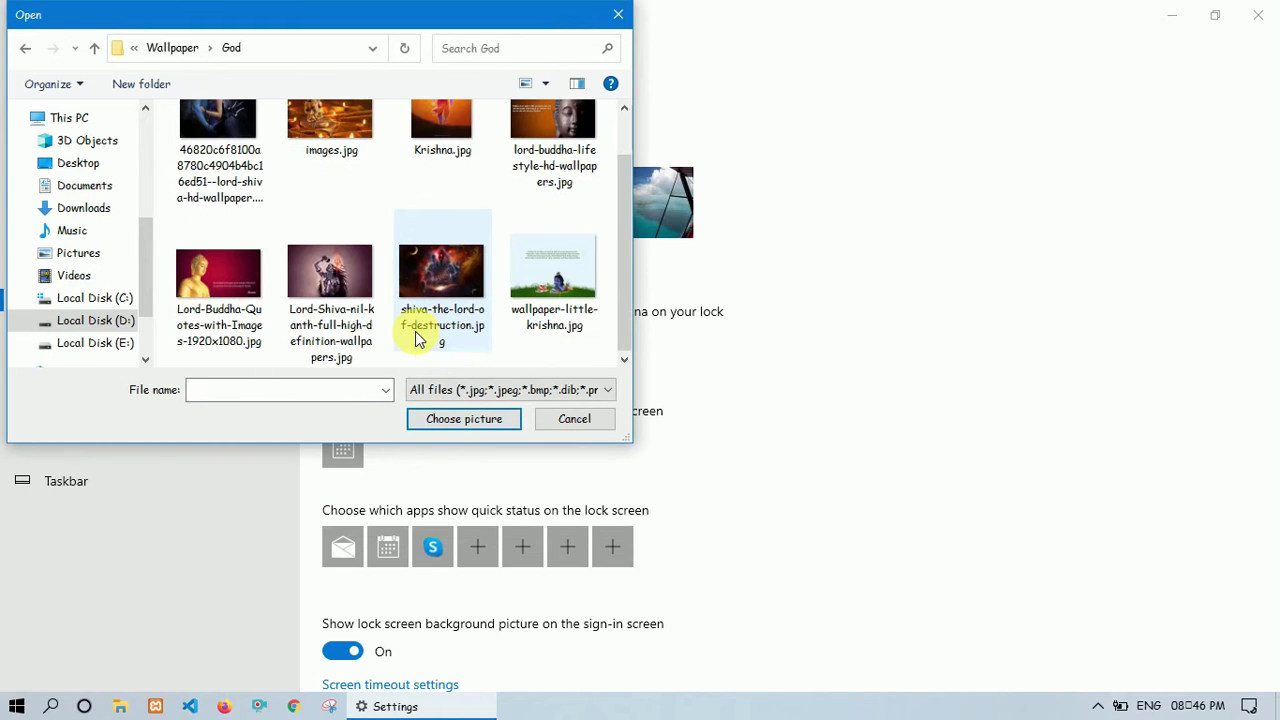
pyautogui.click(25, 48)
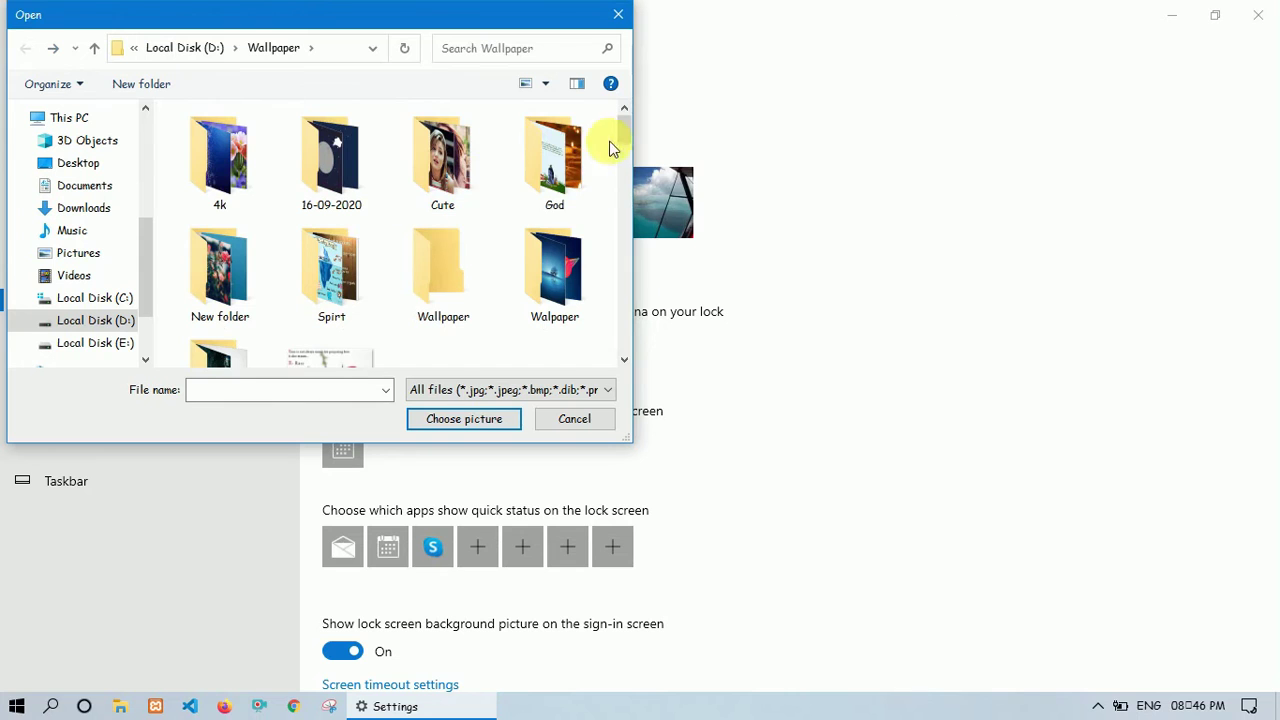
pyautogui.moveTo(623, 131); pyautogui.dragTo(623, 207)
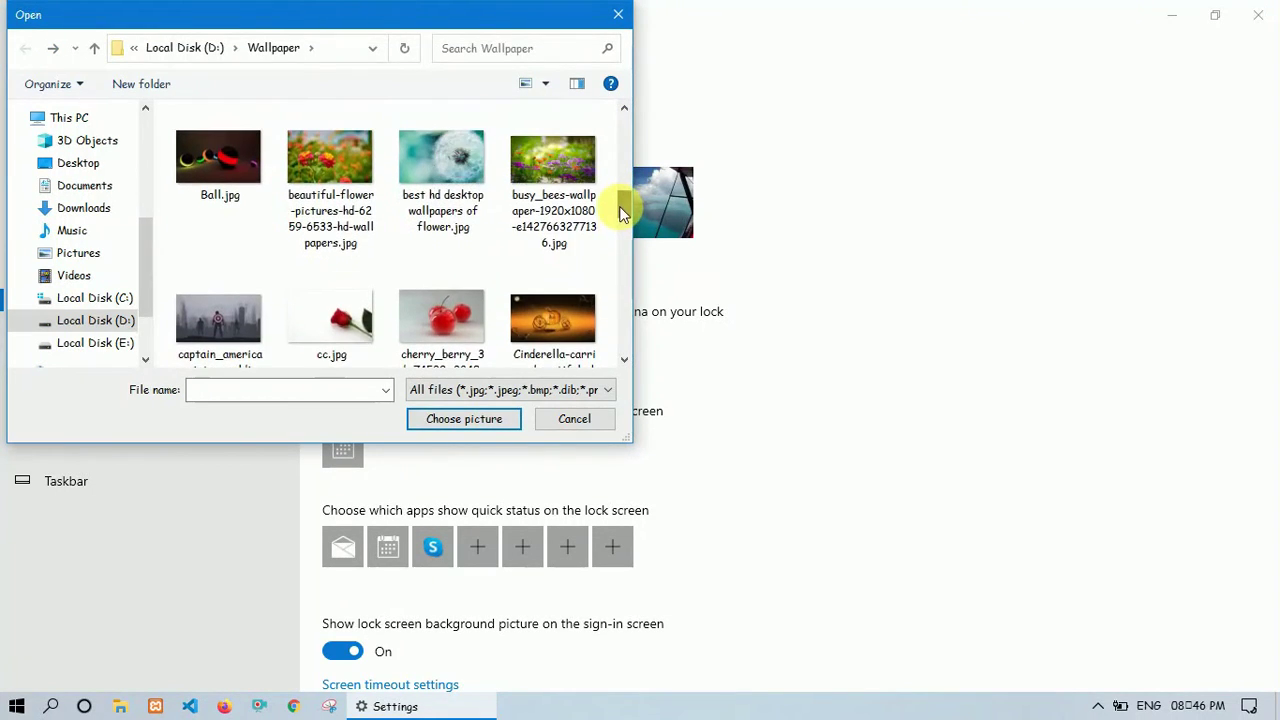
pyautogui.click(223, 177)
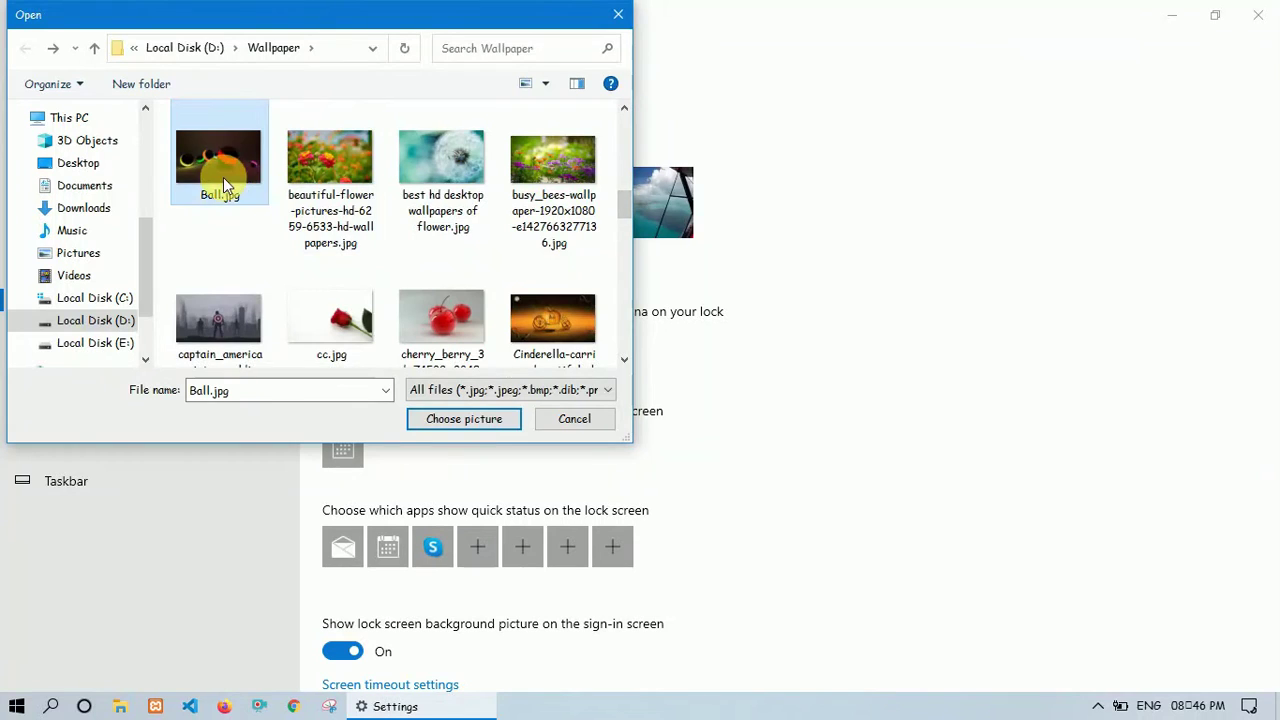
pyautogui.click(450, 419)
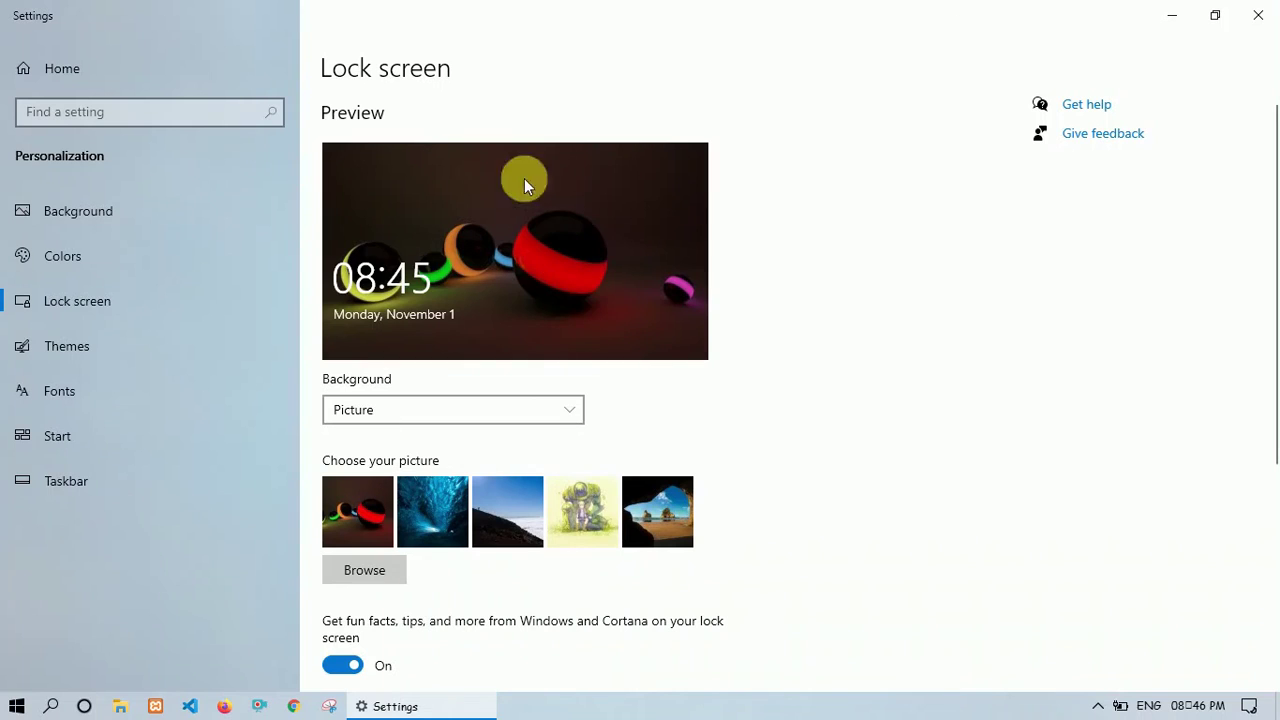
# Step: Review the remaining lock screen options, the screen timeout choices under Power & sleep and the Display settings, and close Settings
pyautogui.scroll(-3, 538, 279)
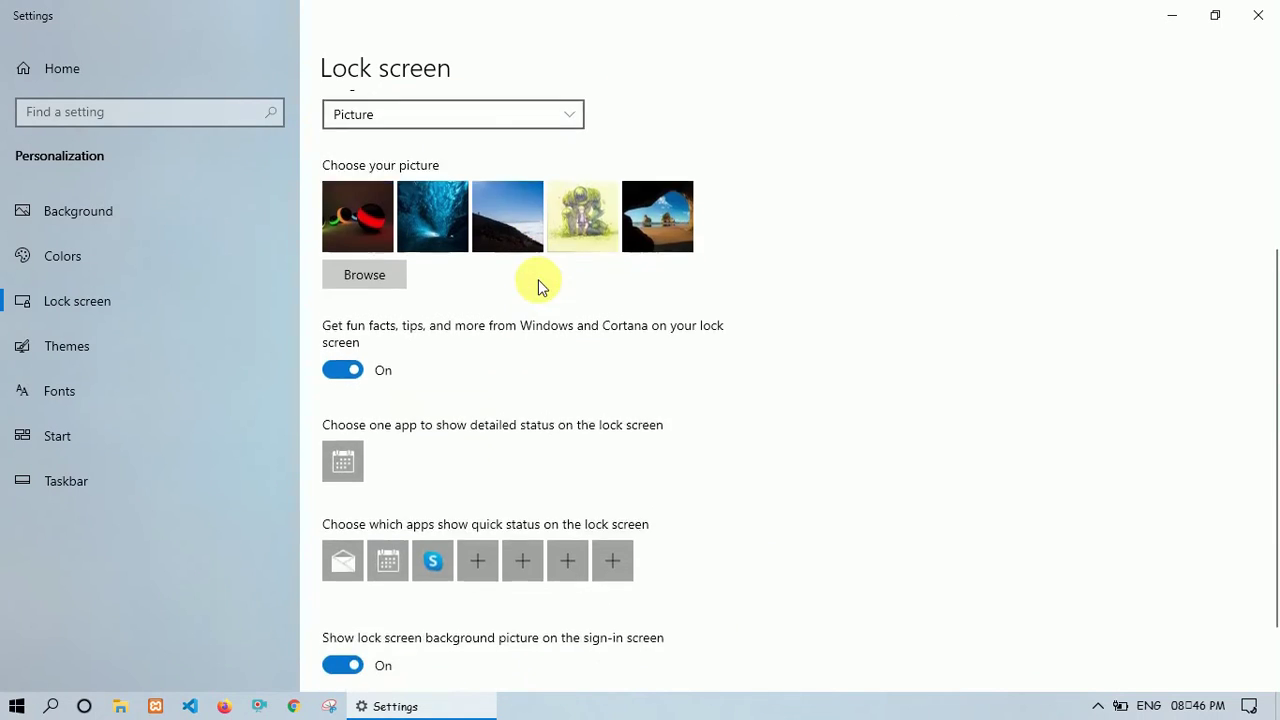
pyautogui.scroll(-1, 538, 279)
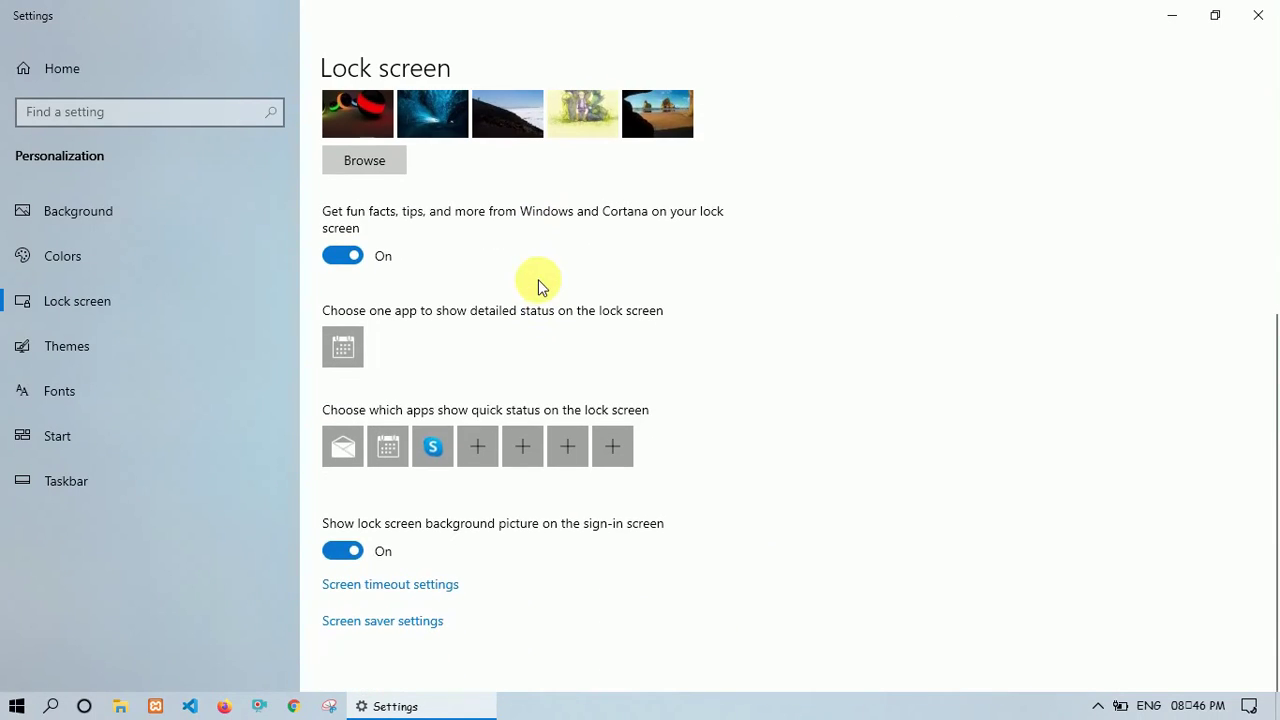
pyautogui.click(418, 585)
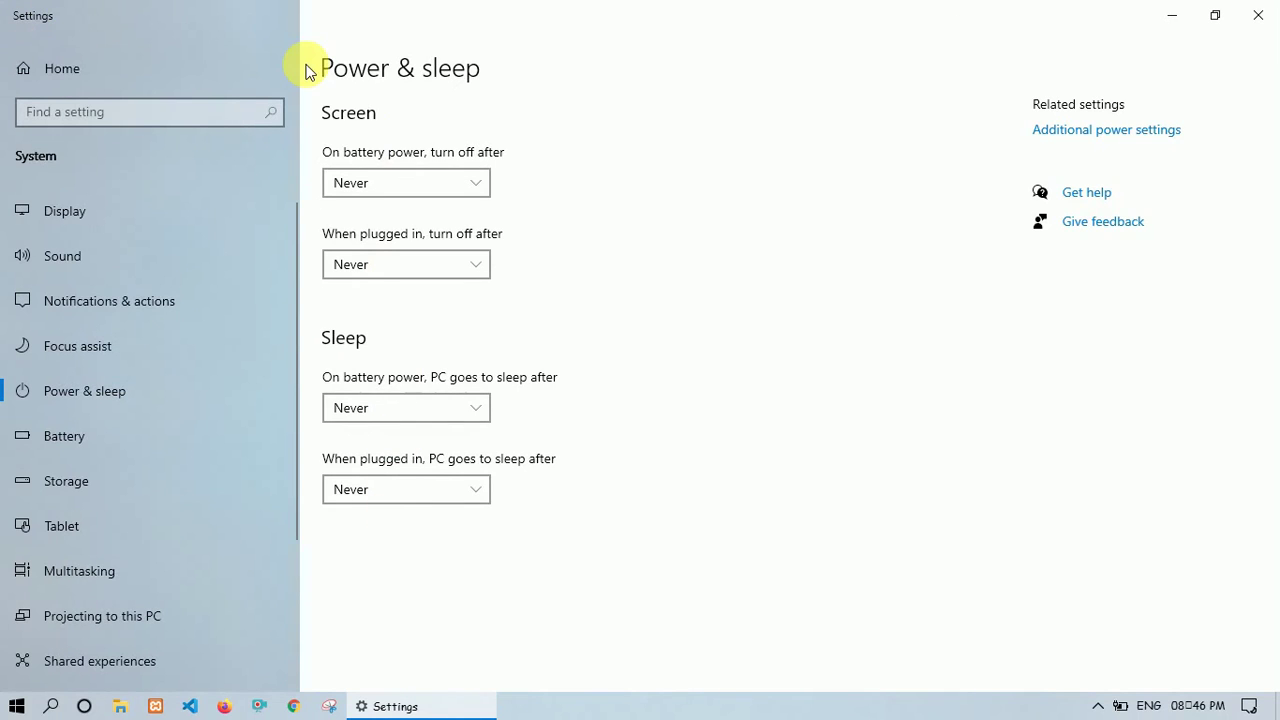
pyautogui.press('Tab')
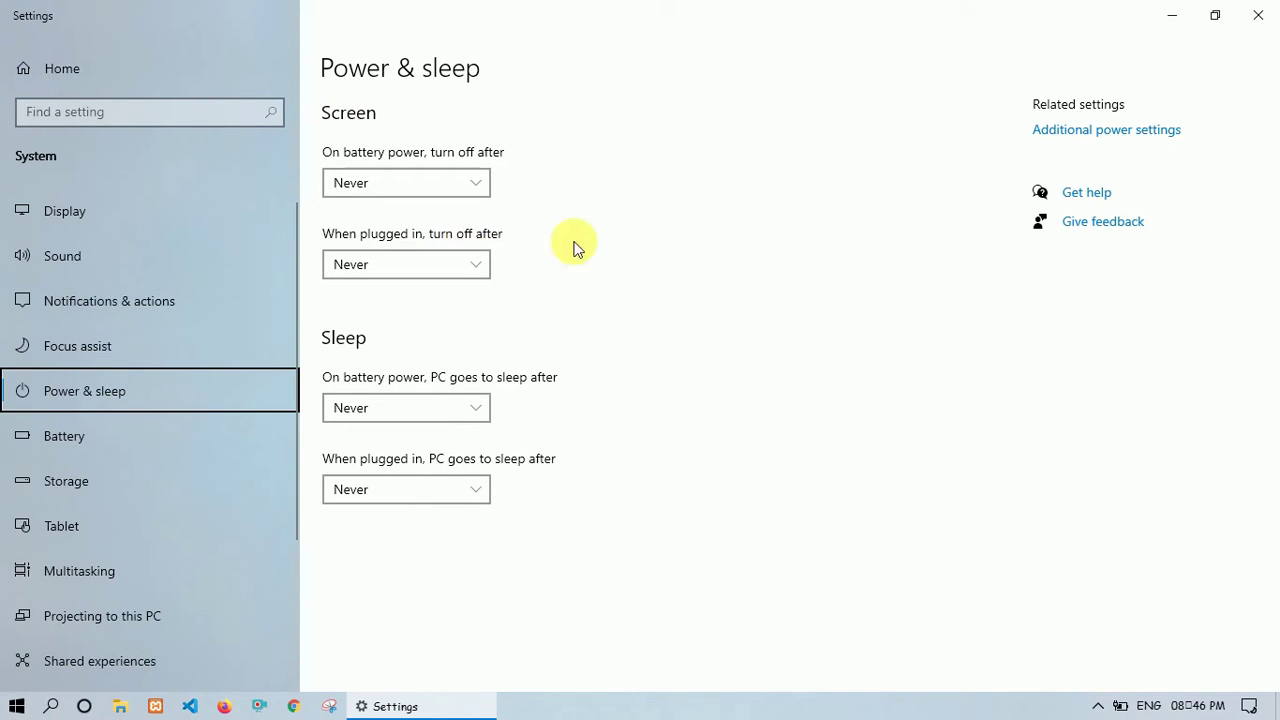
pyautogui.click(630, 243)
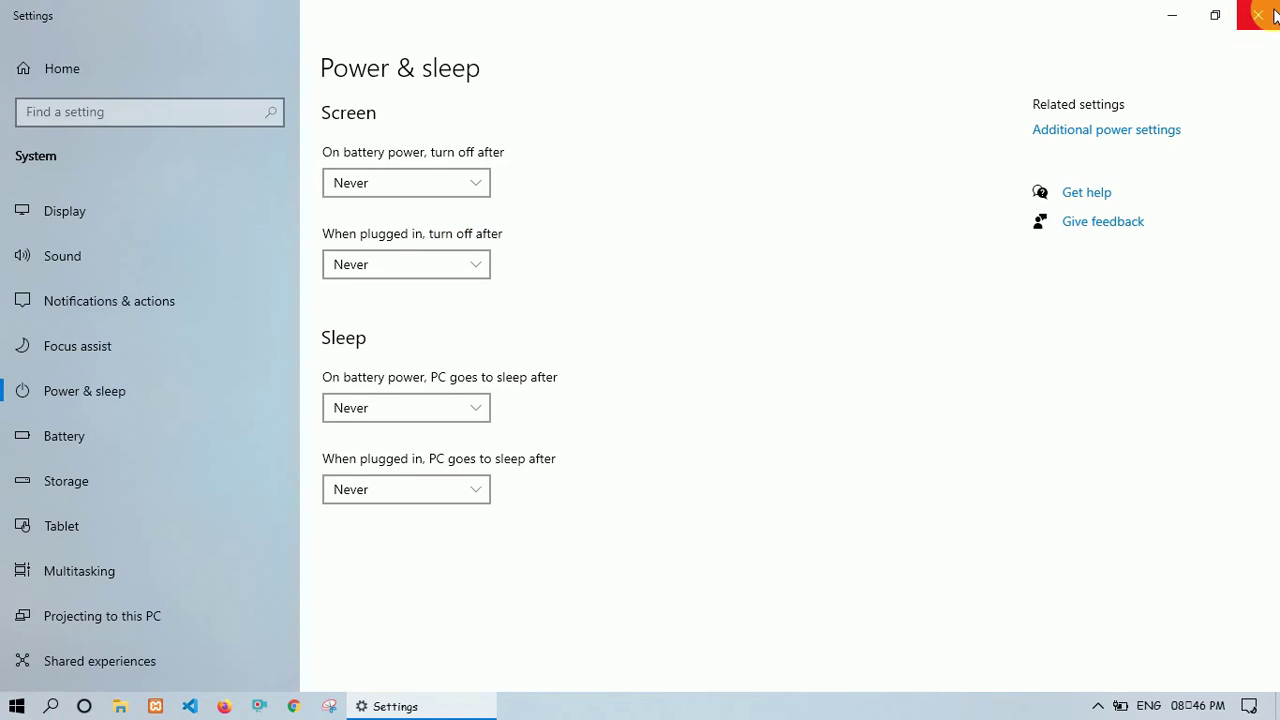
pyautogui.click(111, 210)
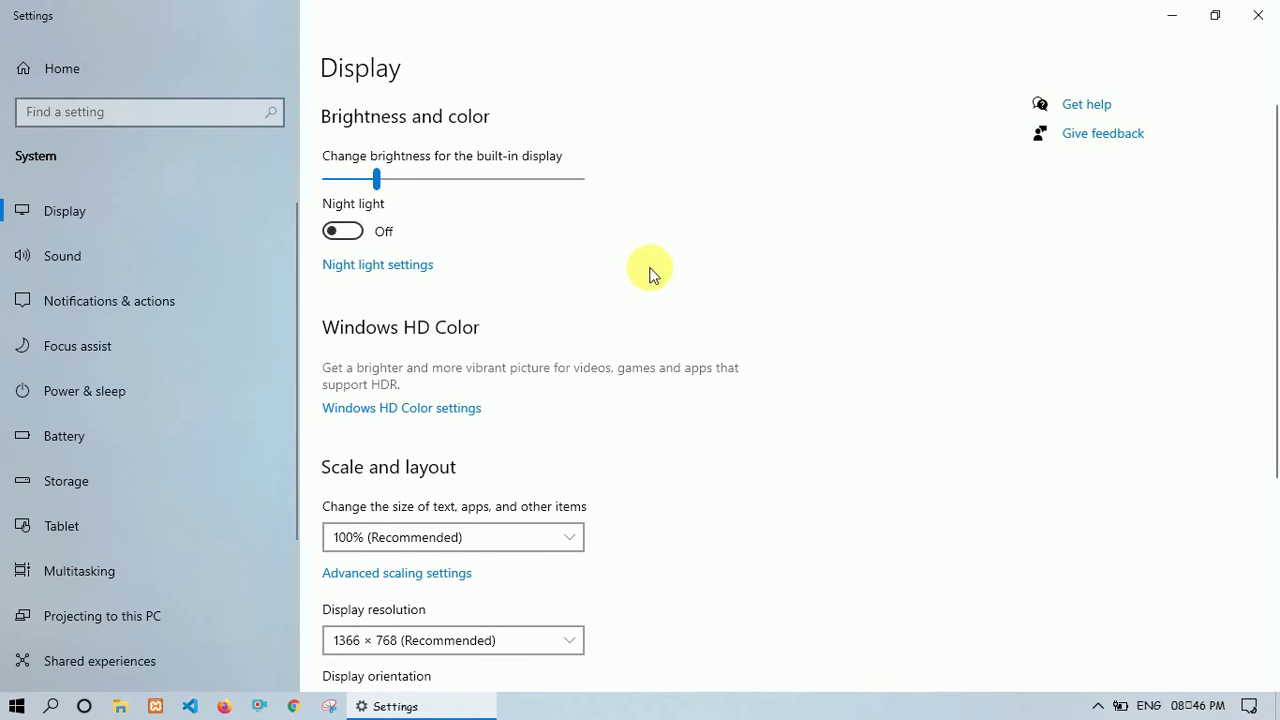
pyautogui.click(1258, 15)
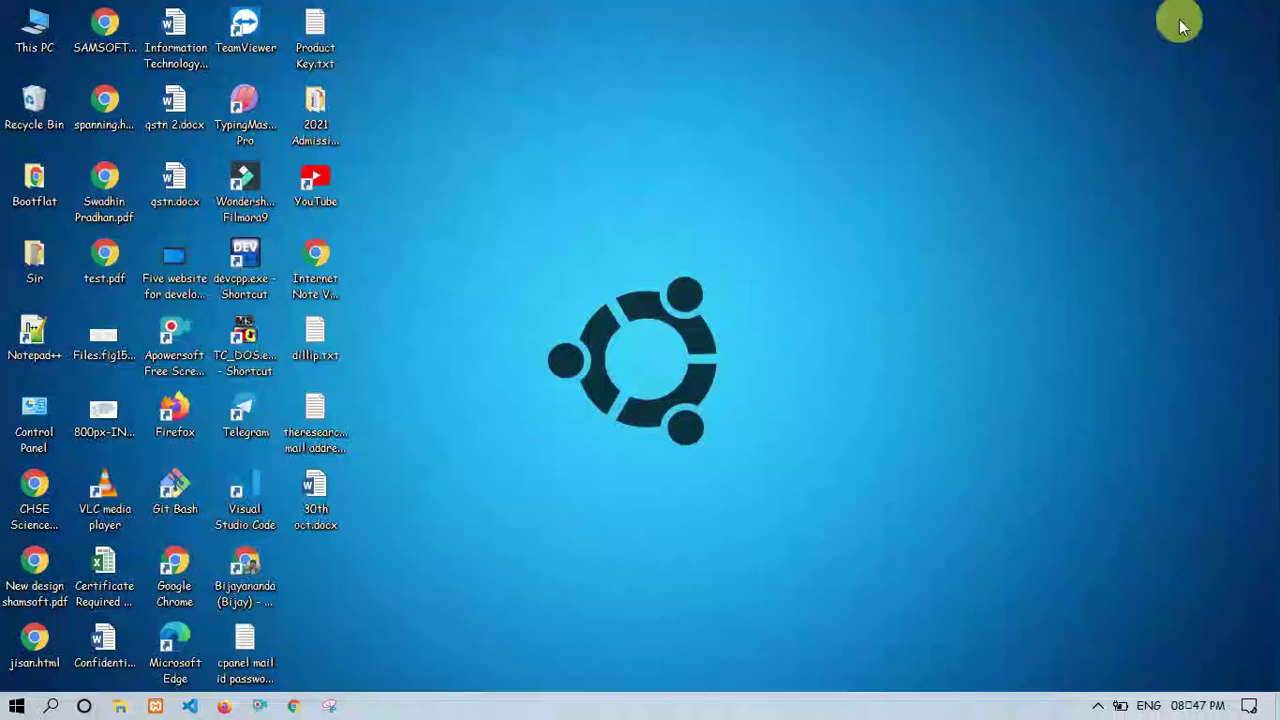
# Step: In the lock screen's screen saver settings, try Mystify, switch to 3D Text and preview it
pyautogui.rightClick(550, 208)
pyautogui.click(615, 460)
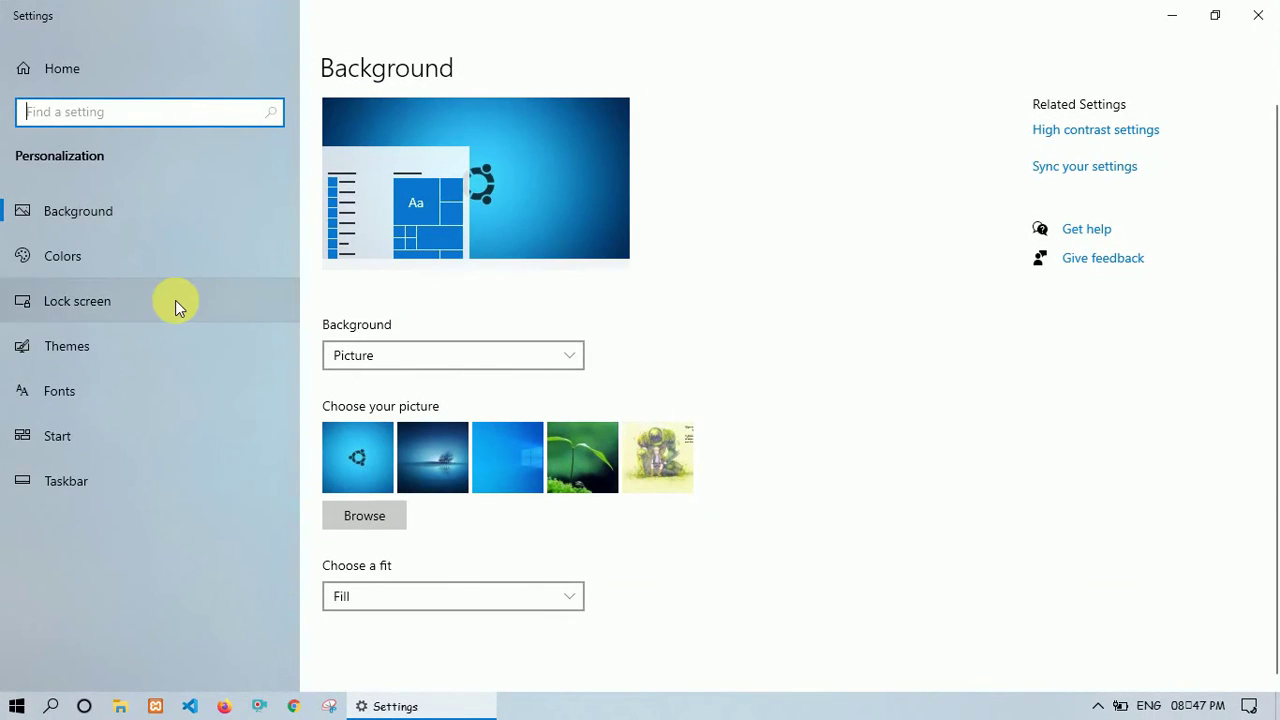
pyautogui.click(150, 305)
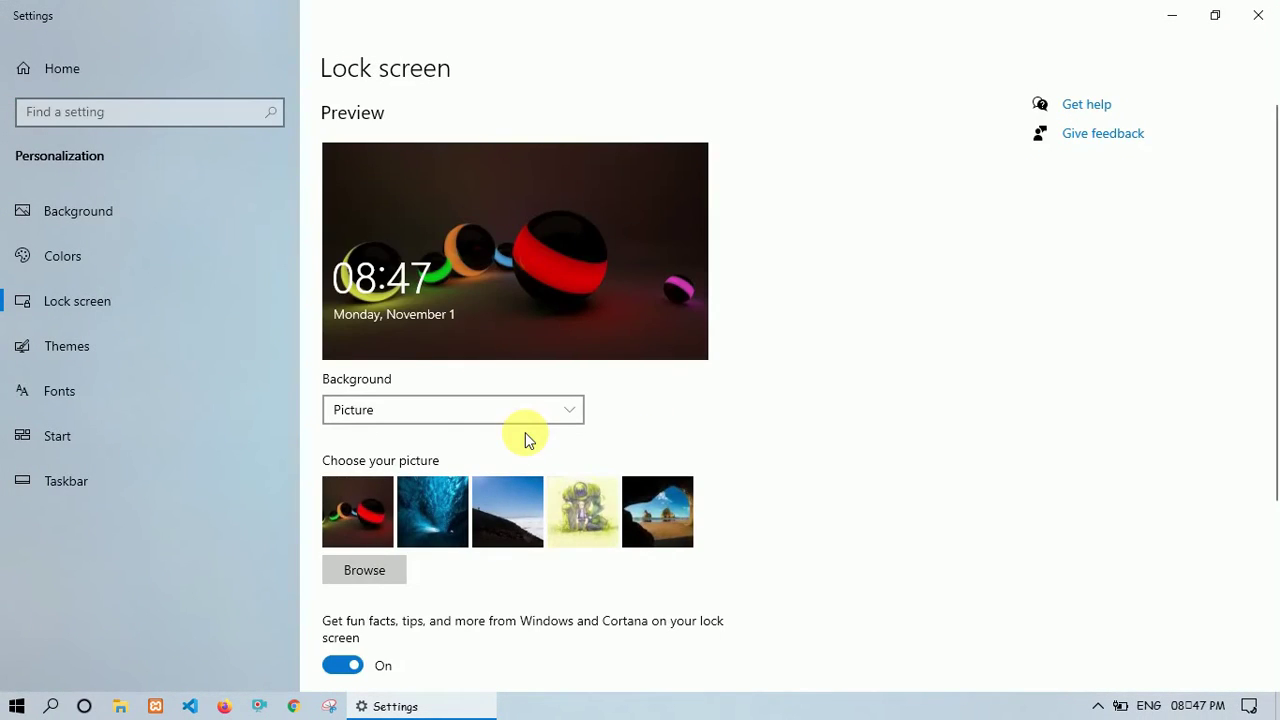
pyautogui.scroll(-5, 525, 432)
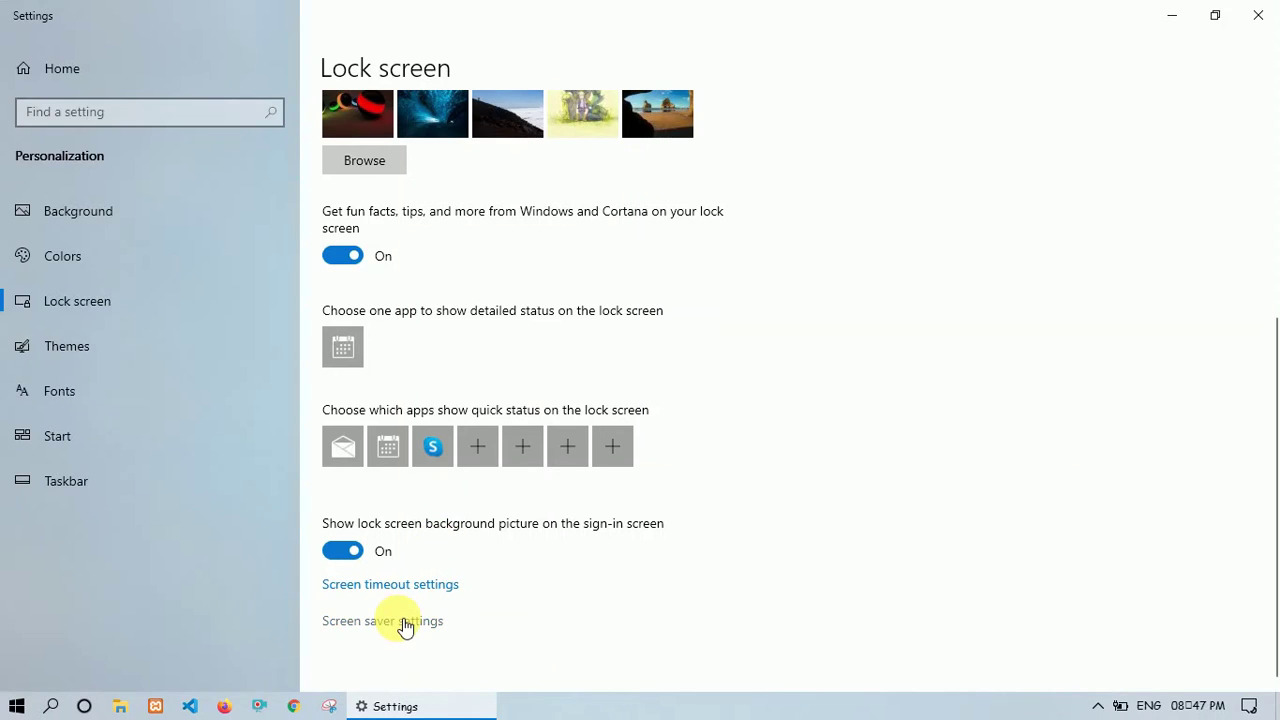
pyautogui.click(405, 622)
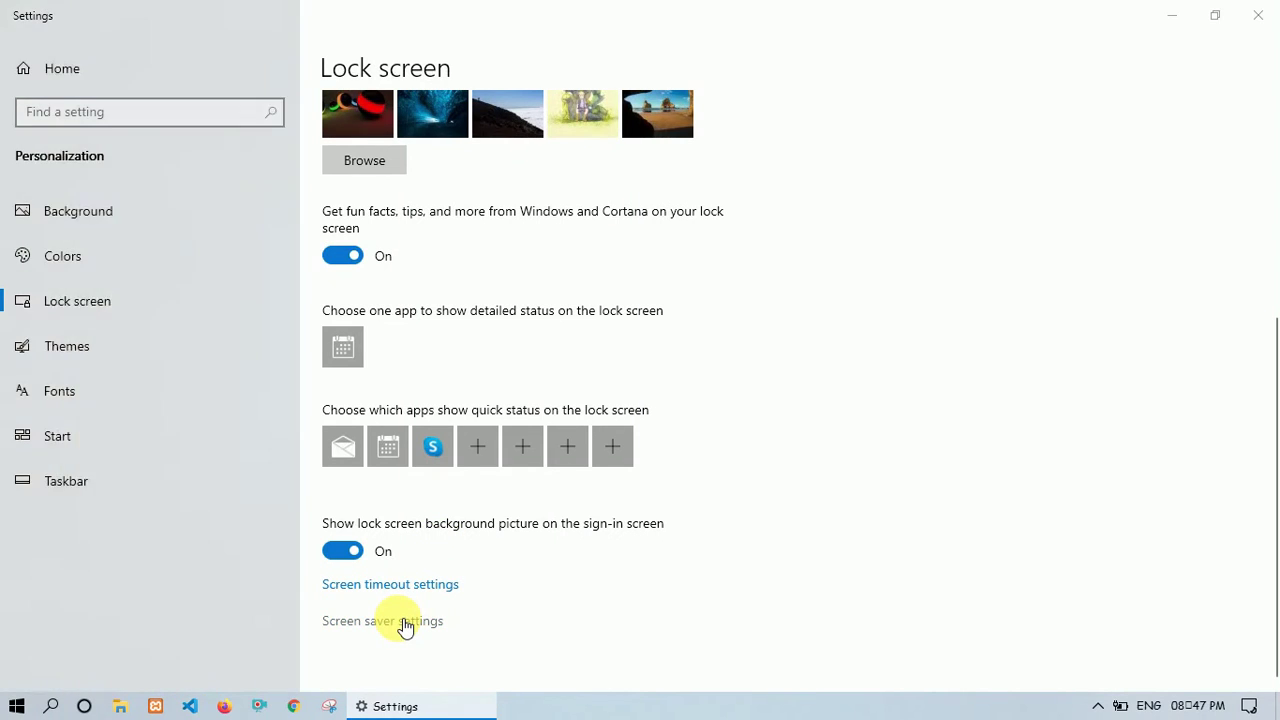
pyautogui.click(226, 340)
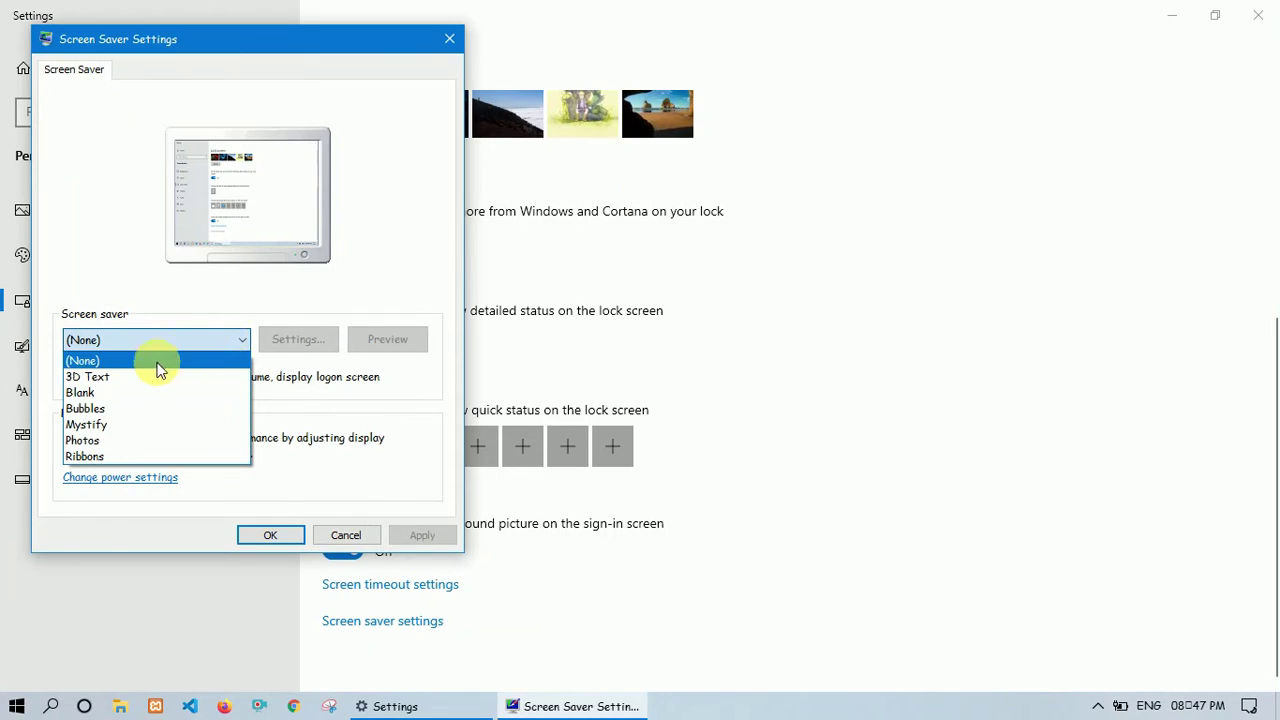
pyautogui.click(104, 424)
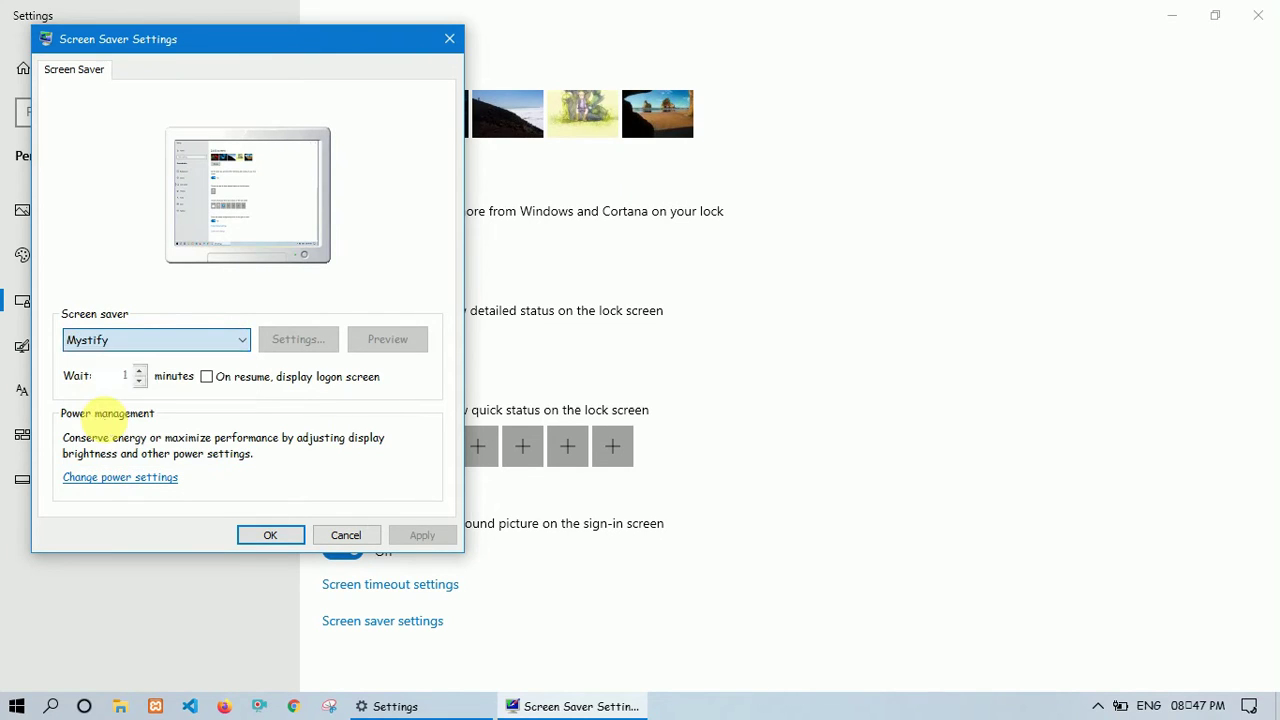
pyautogui.click(172, 342)
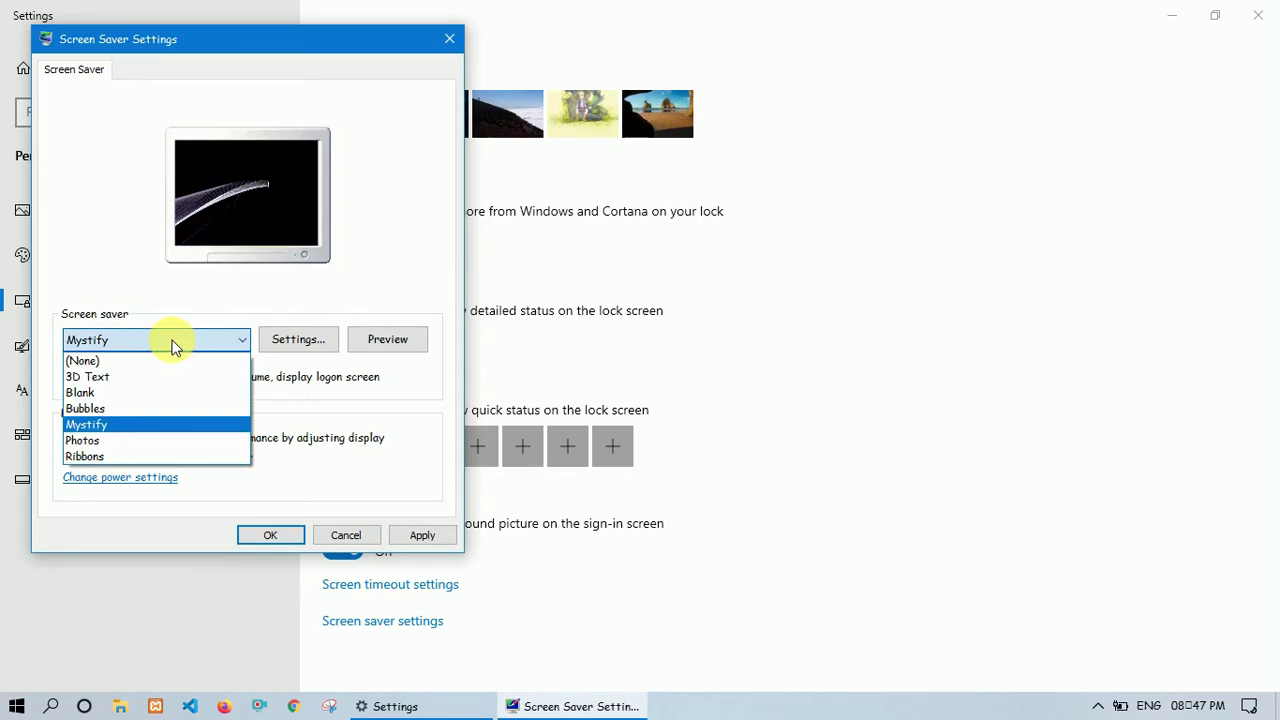
pyautogui.click(132, 376)
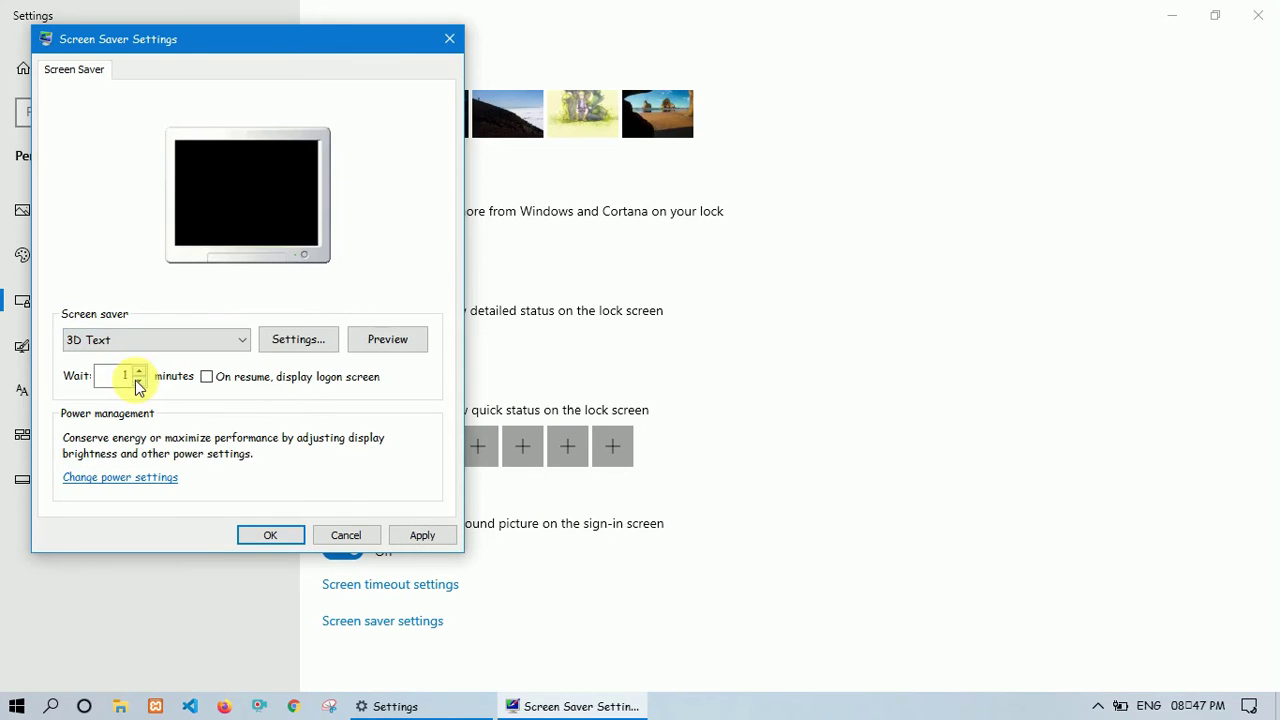
pyautogui.click(372, 338)
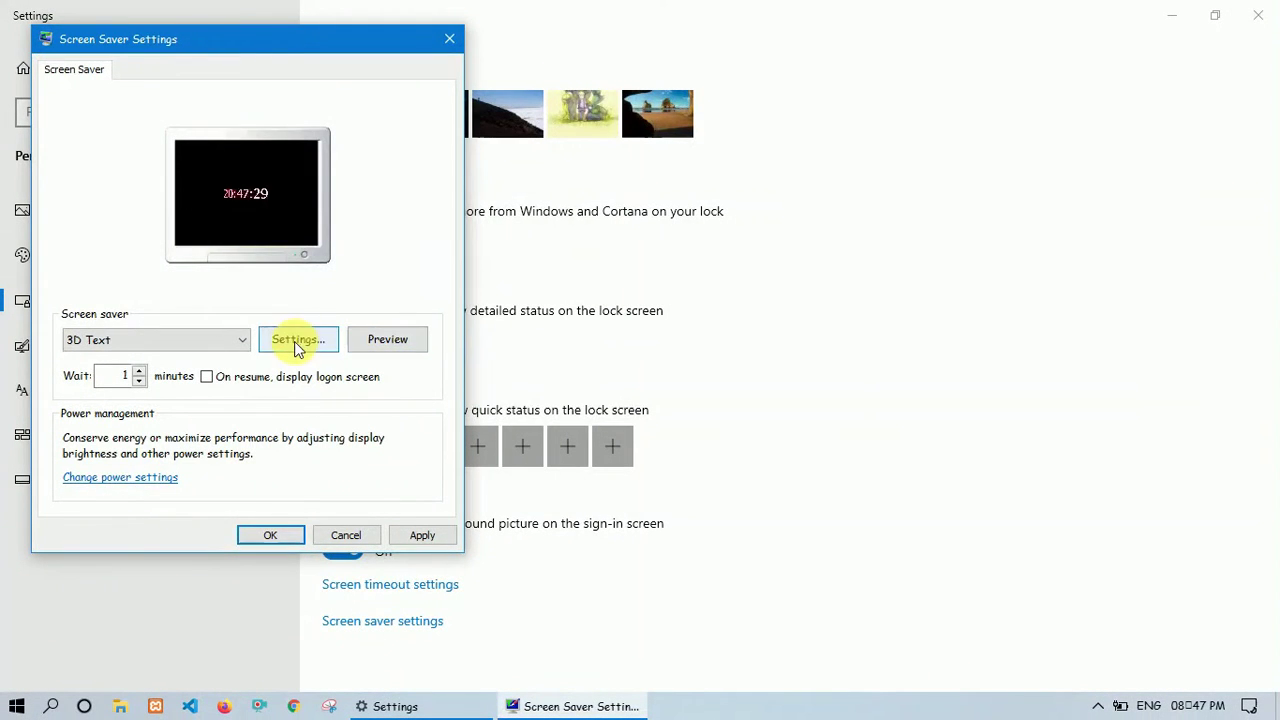
# Step: Try the Reflection surface style for the 3D Text screen saver, preview it and cancel the Screen Saver Settings
pyautogui.click(299, 344)
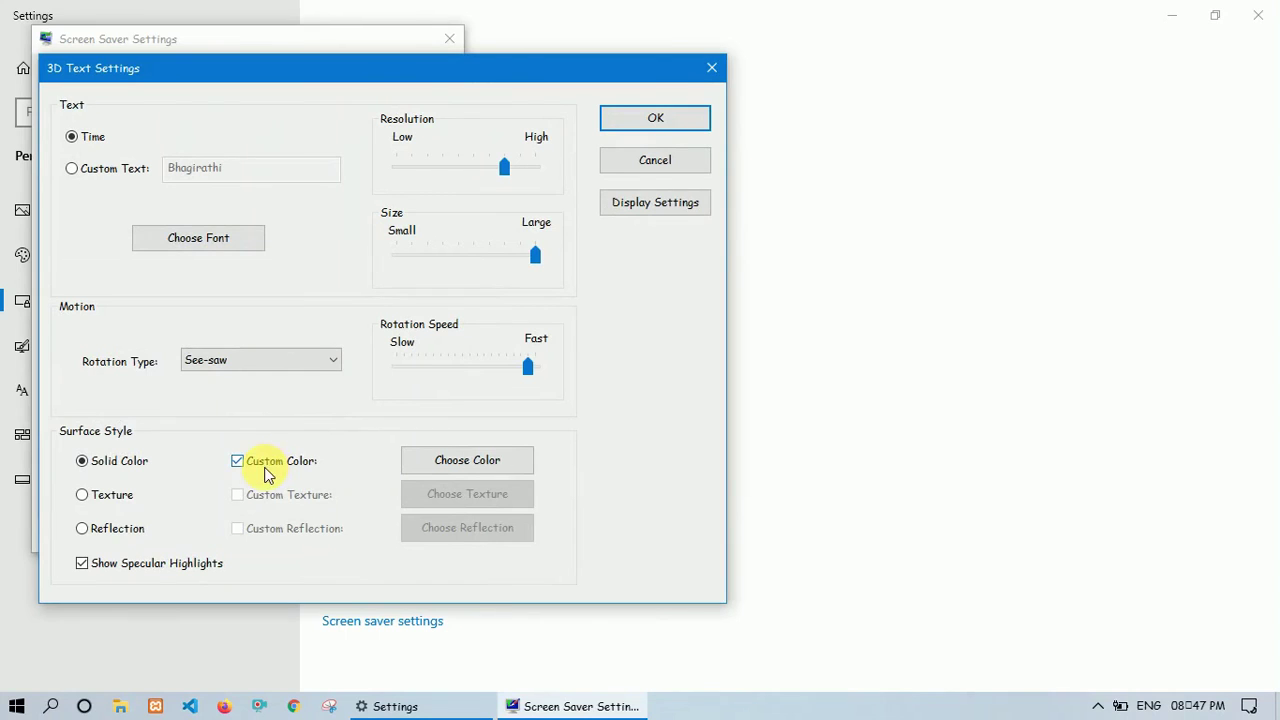
pyautogui.click(118, 530)
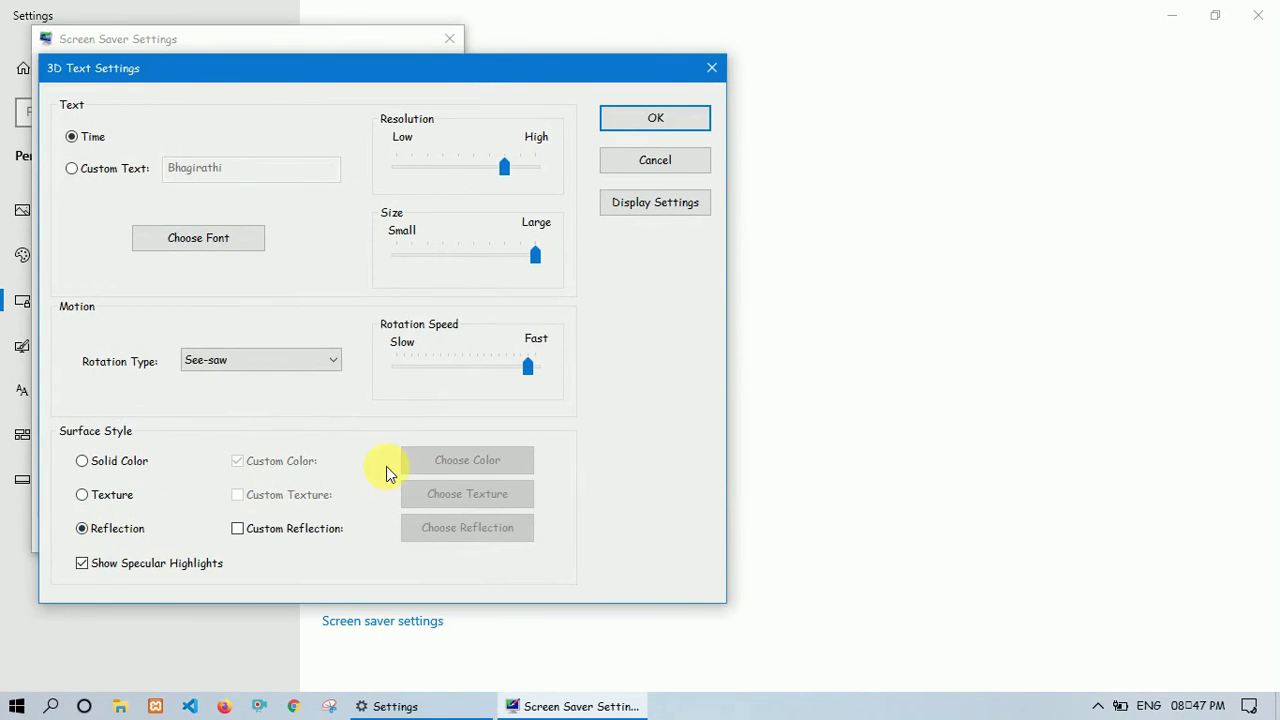
pyautogui.click(641, 121)
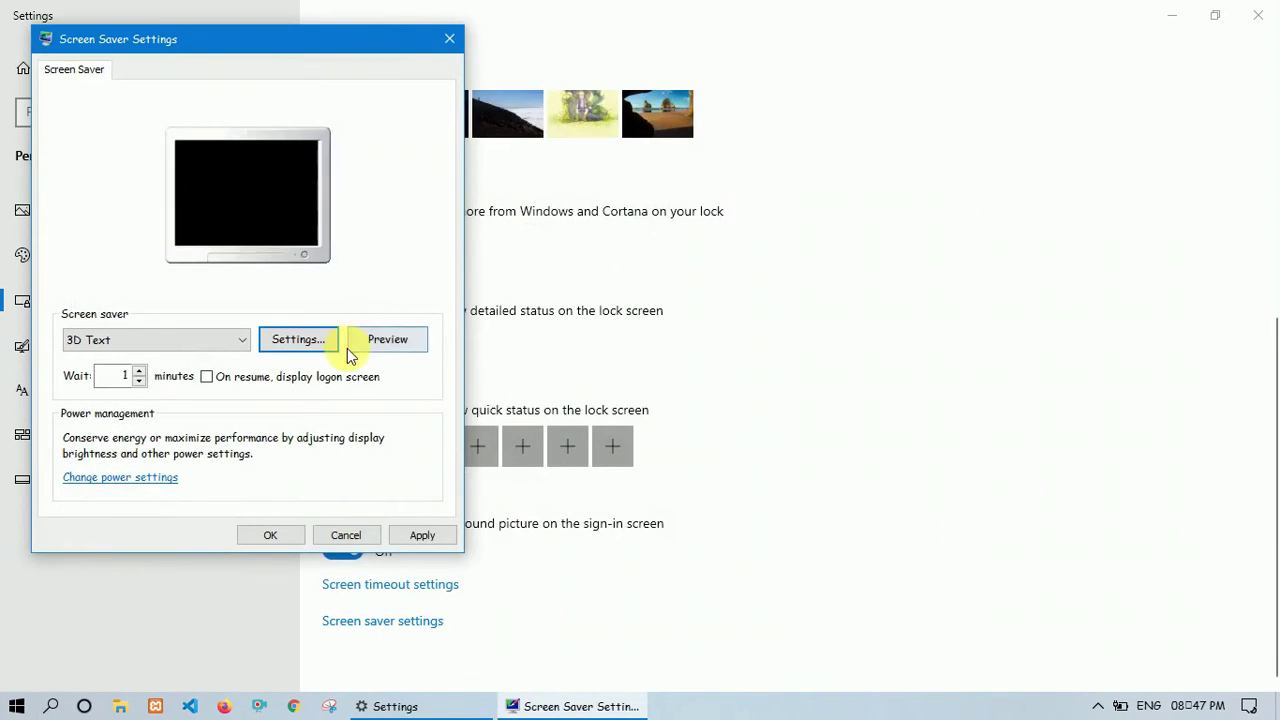
pyautogui.click(386, 340)
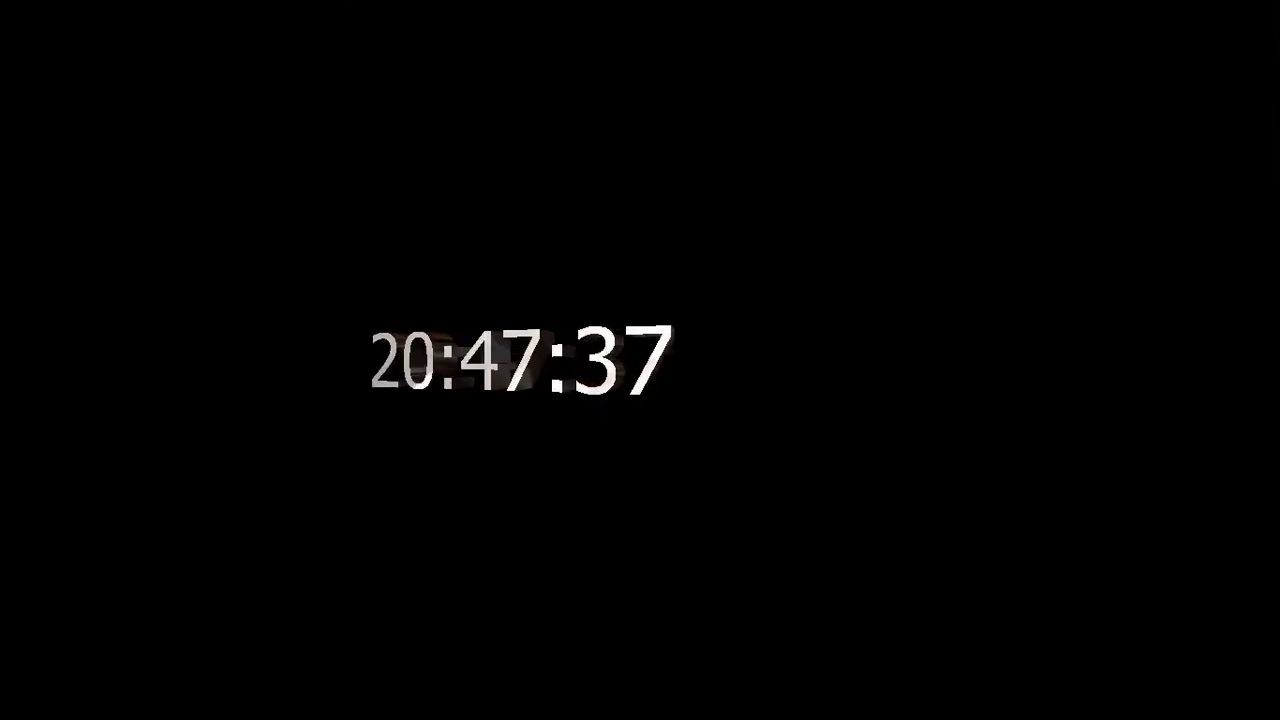
pyautogui.moveTo(371, 337)
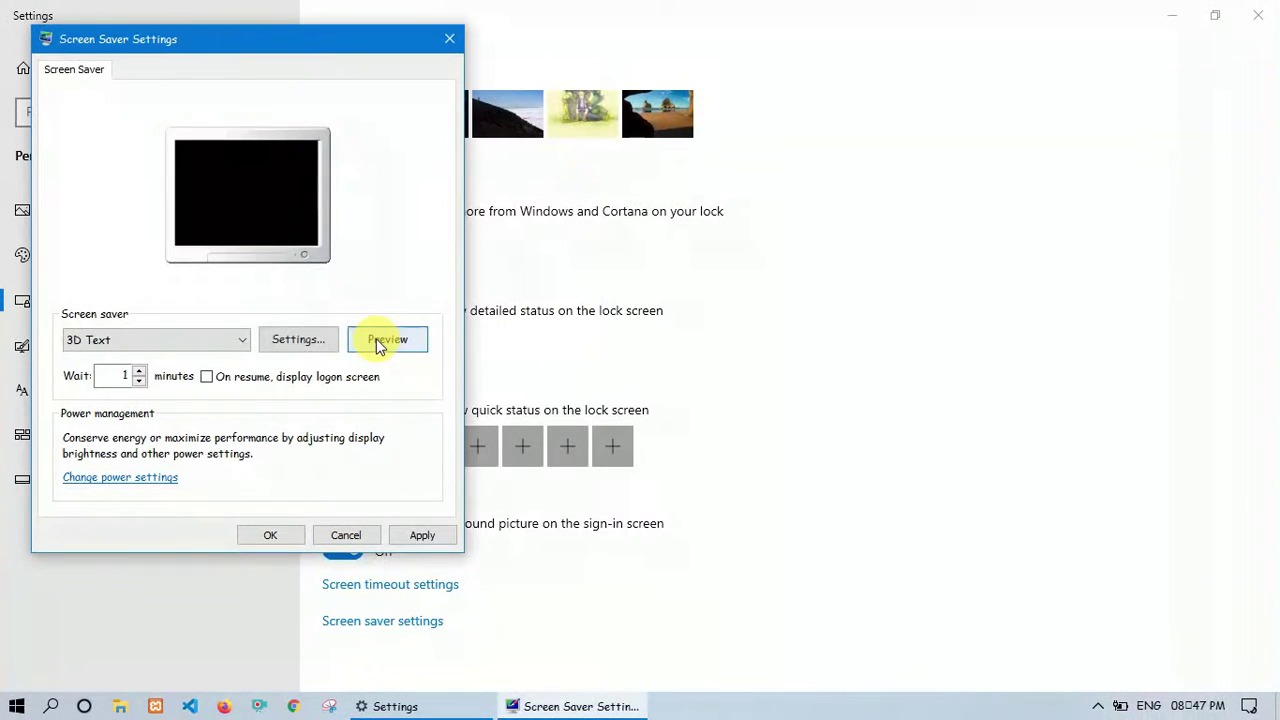
pyautogui.click(345, 535)
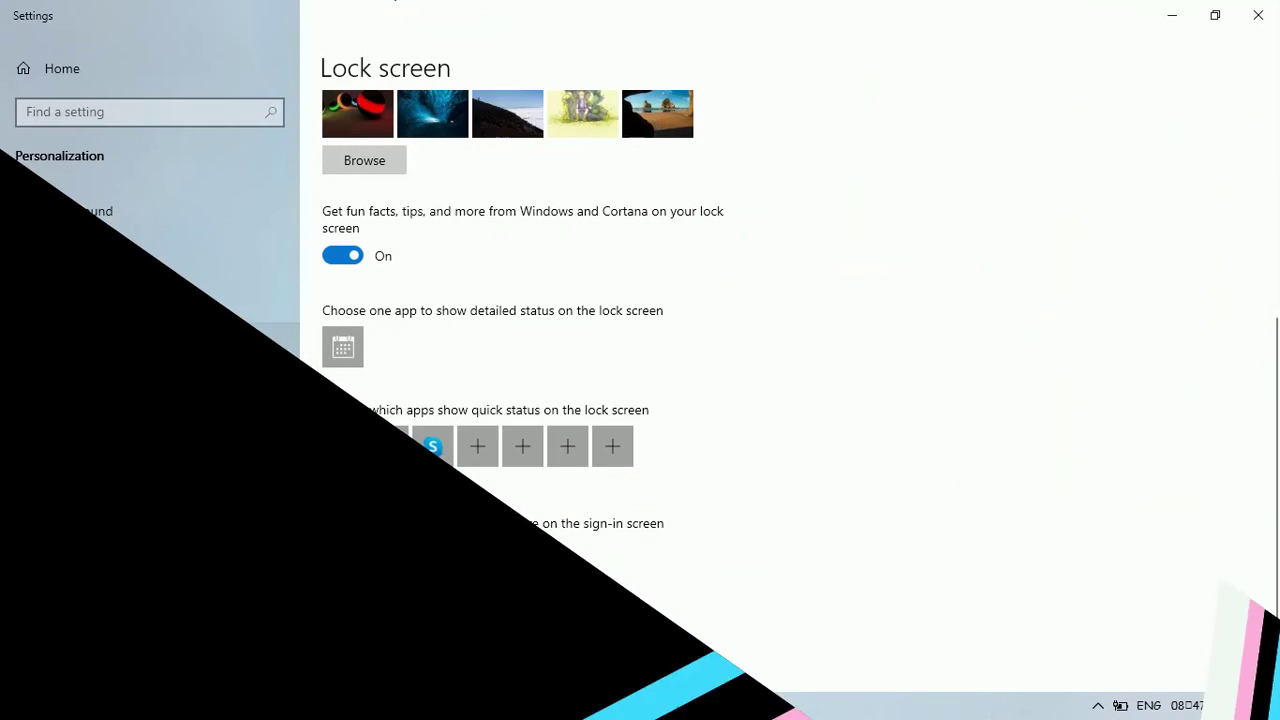
# Step: Enable the User's Files desktop icon from the theme's desktop icon settings and check the desktop
pyautogui.click(195, 344)
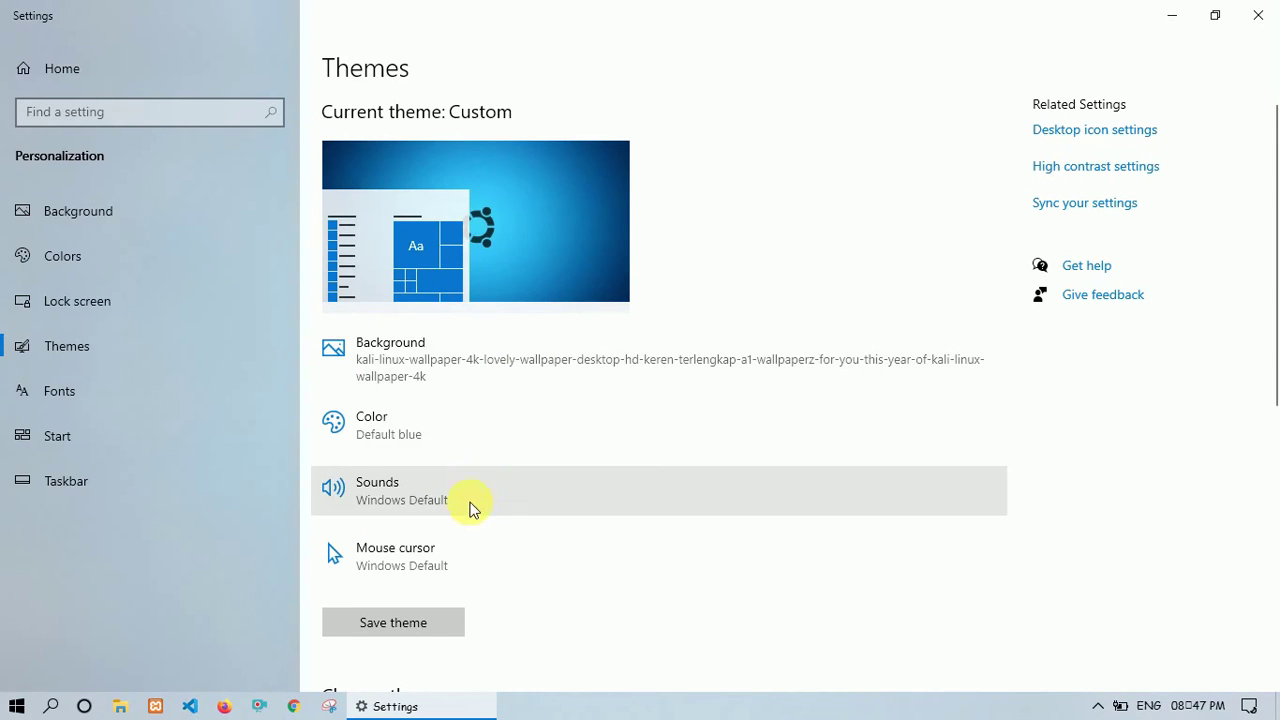
pyautogui.click(1080, 140)
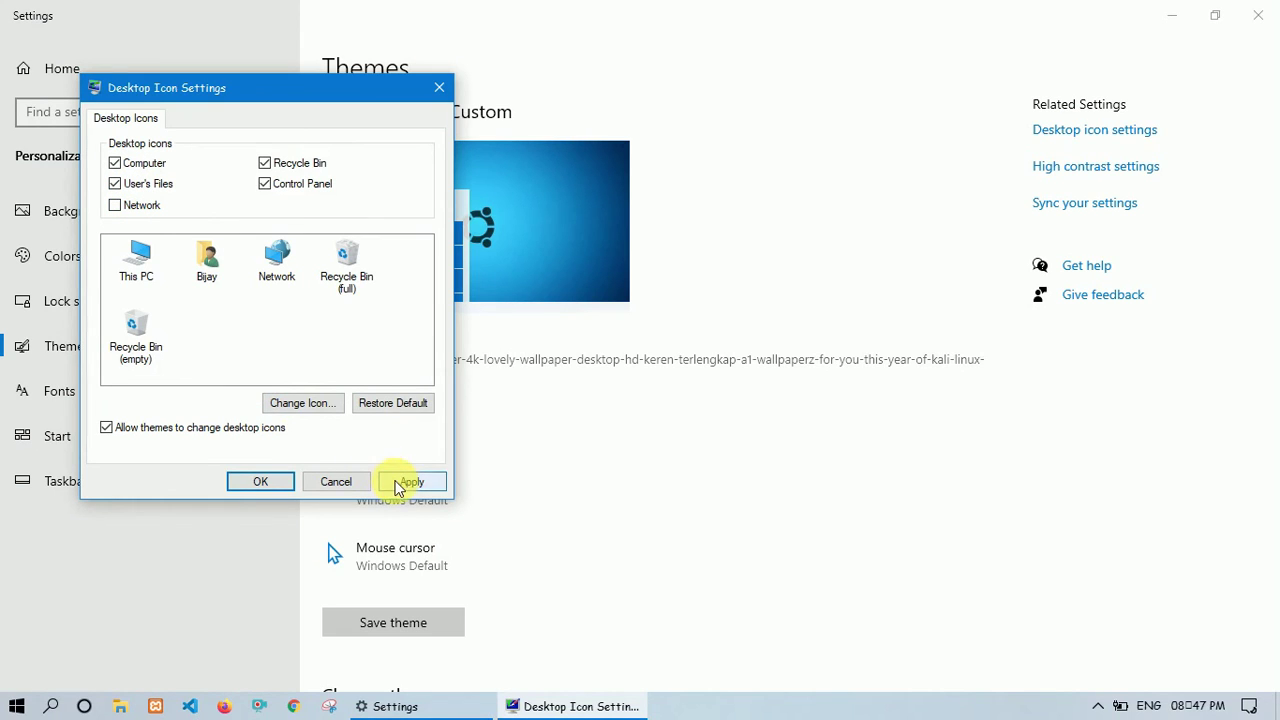
pyautogui.click(260, 482)
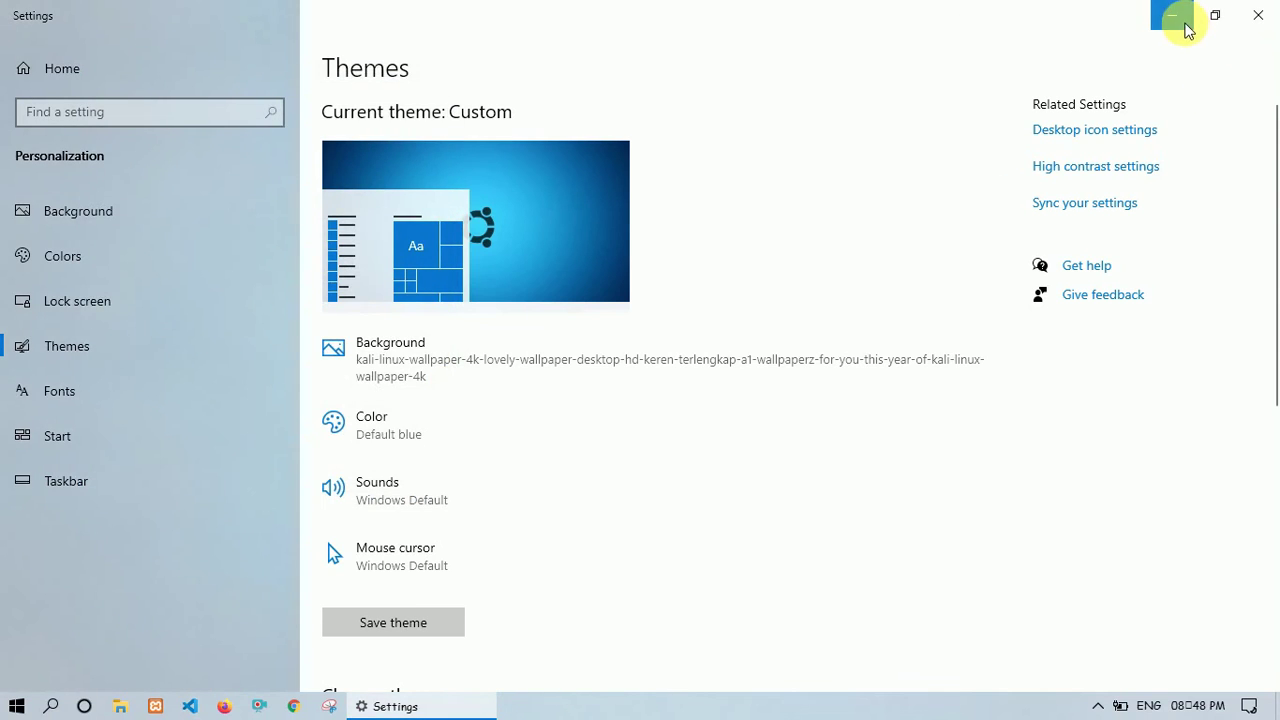
pyautogui.click(1172, 16)
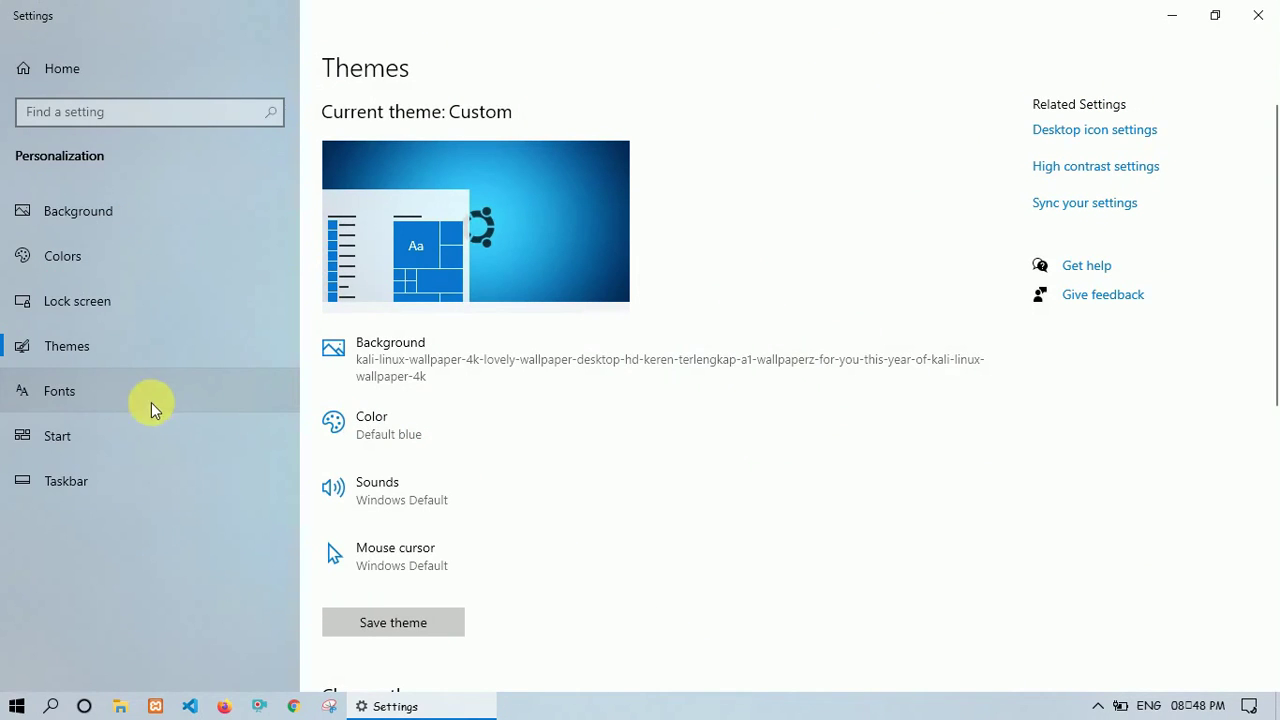
# Step: Review the Start personalization options and look at the Start menu's app list and tiles
pyautogui.click(123, 432)
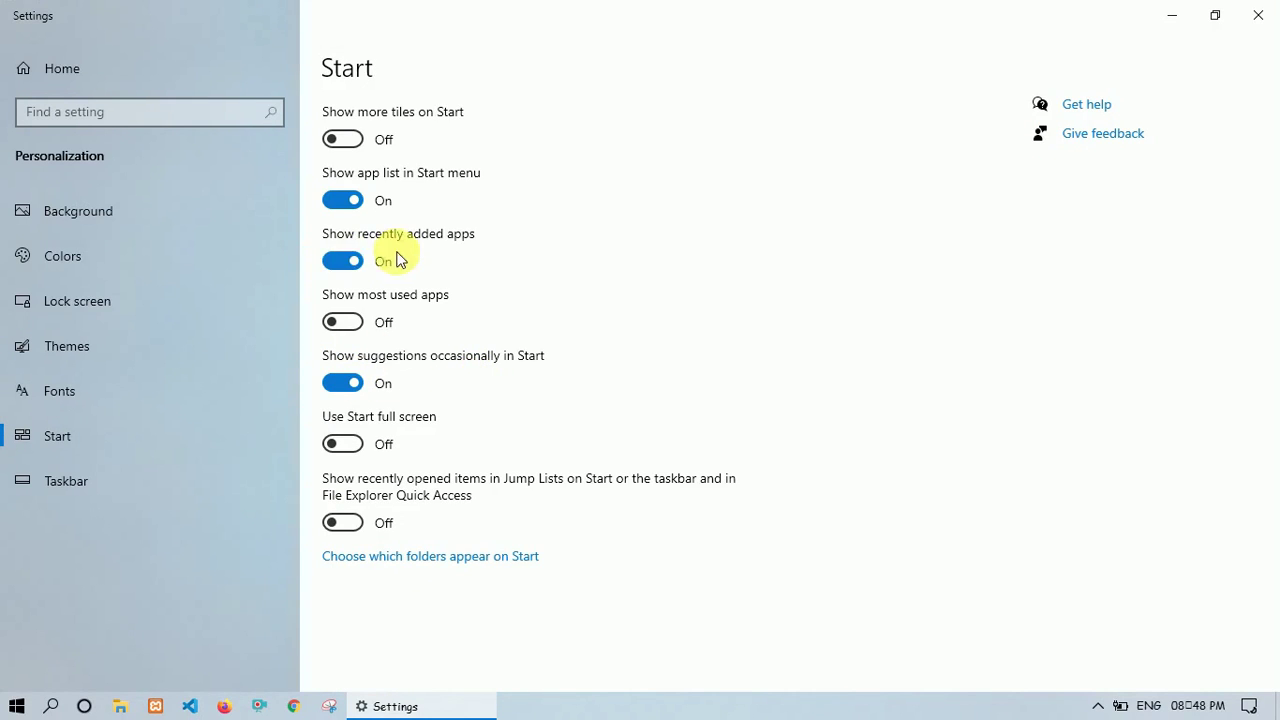
pyautogui.click(18, 708)
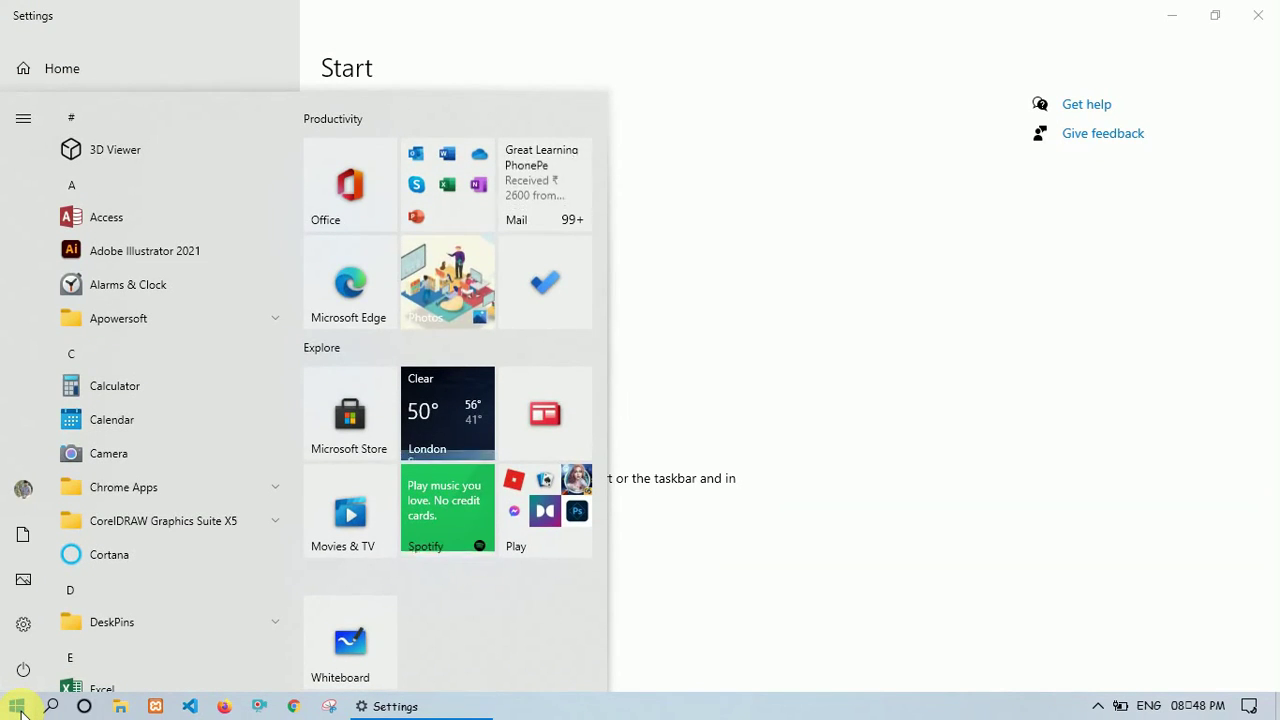
pyautogui.click(18, 708)
# Step: Review the taskbar options and the list of system icons that can be turned on or off
pyautogui.click(67, 494)
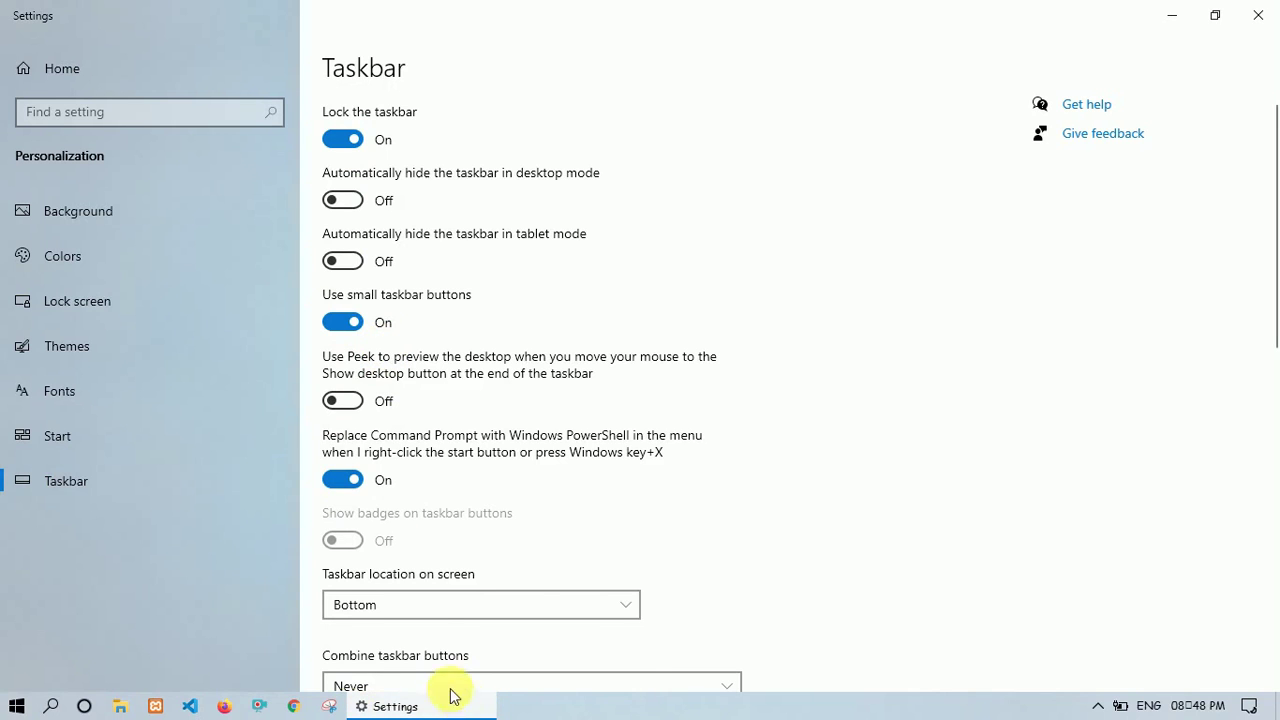
pyautogui.scroll(-3, 443, 529)
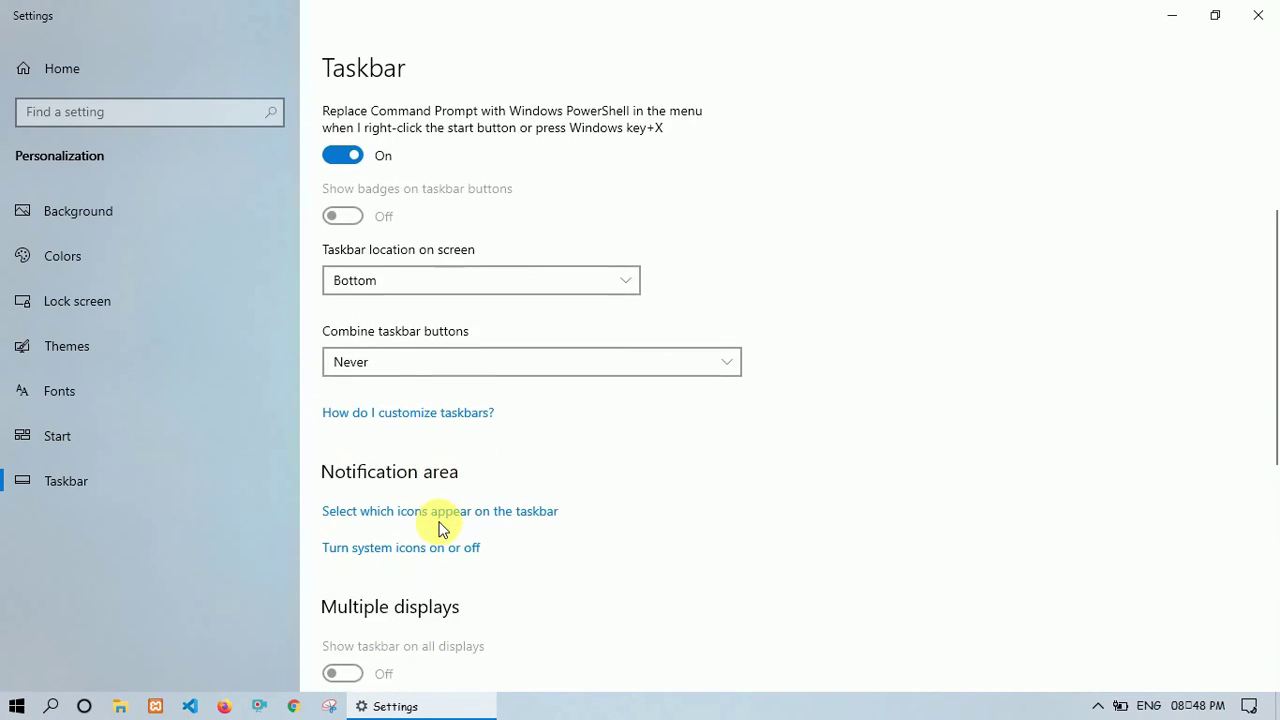
pyautogui.scroll(-1, 440, 527)
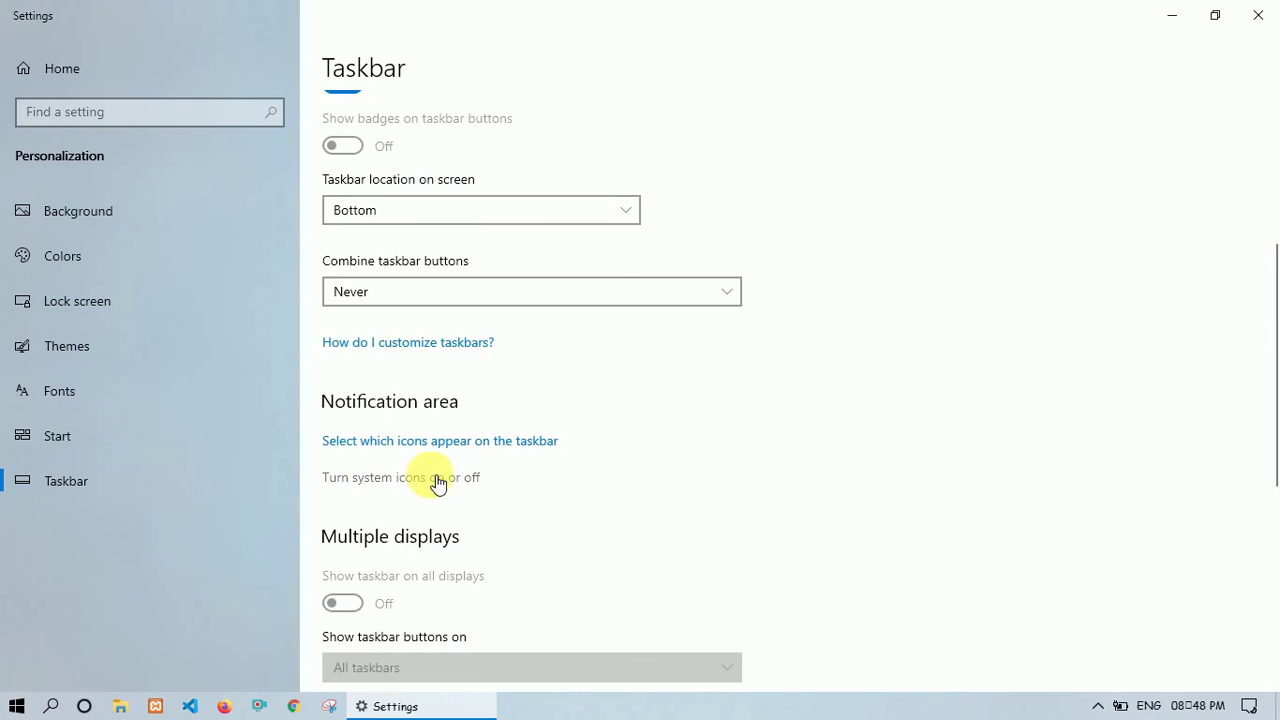
pyautogui.click(438, 479)
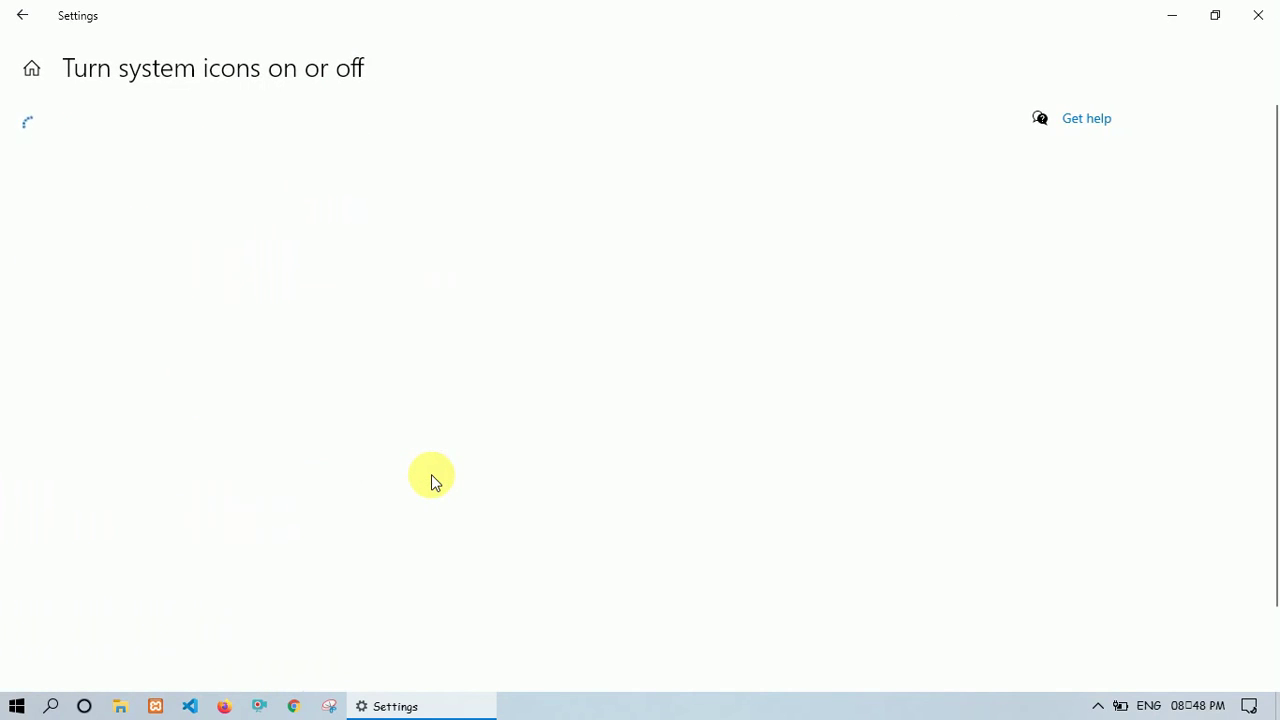
pyautogui.scroll(-1, 252, 566)
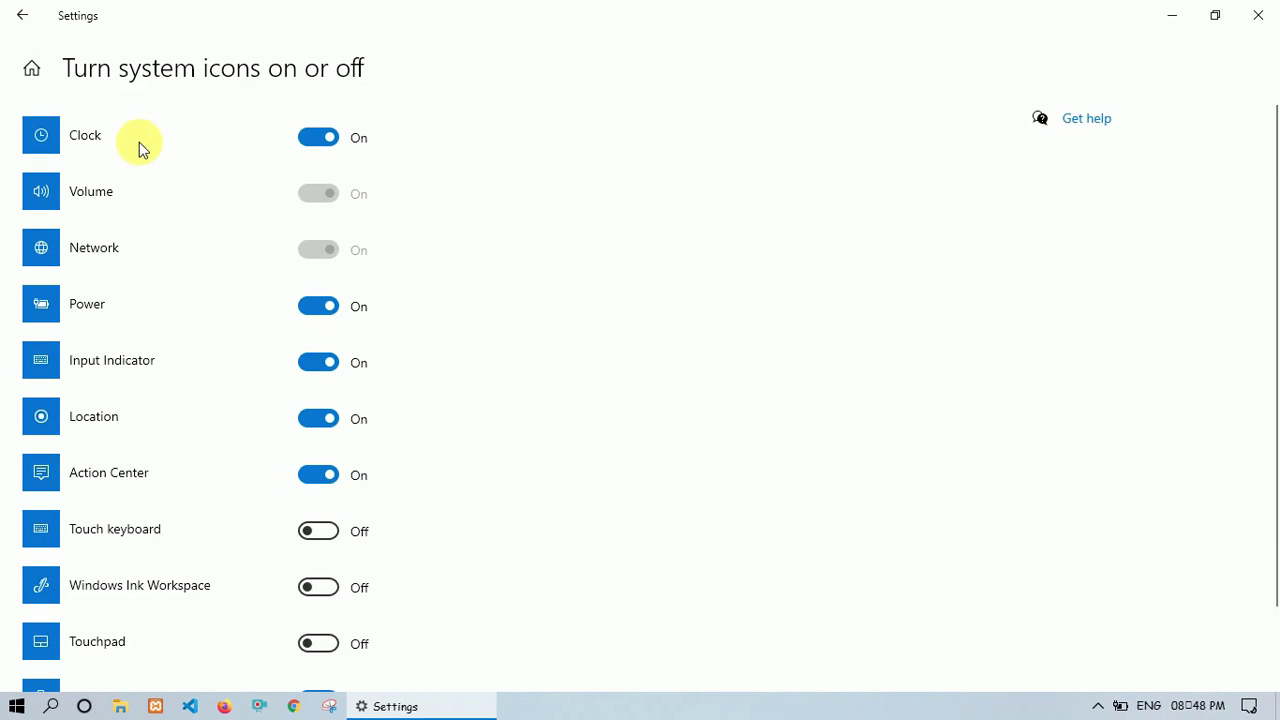
pyautogui.click(18, 16)
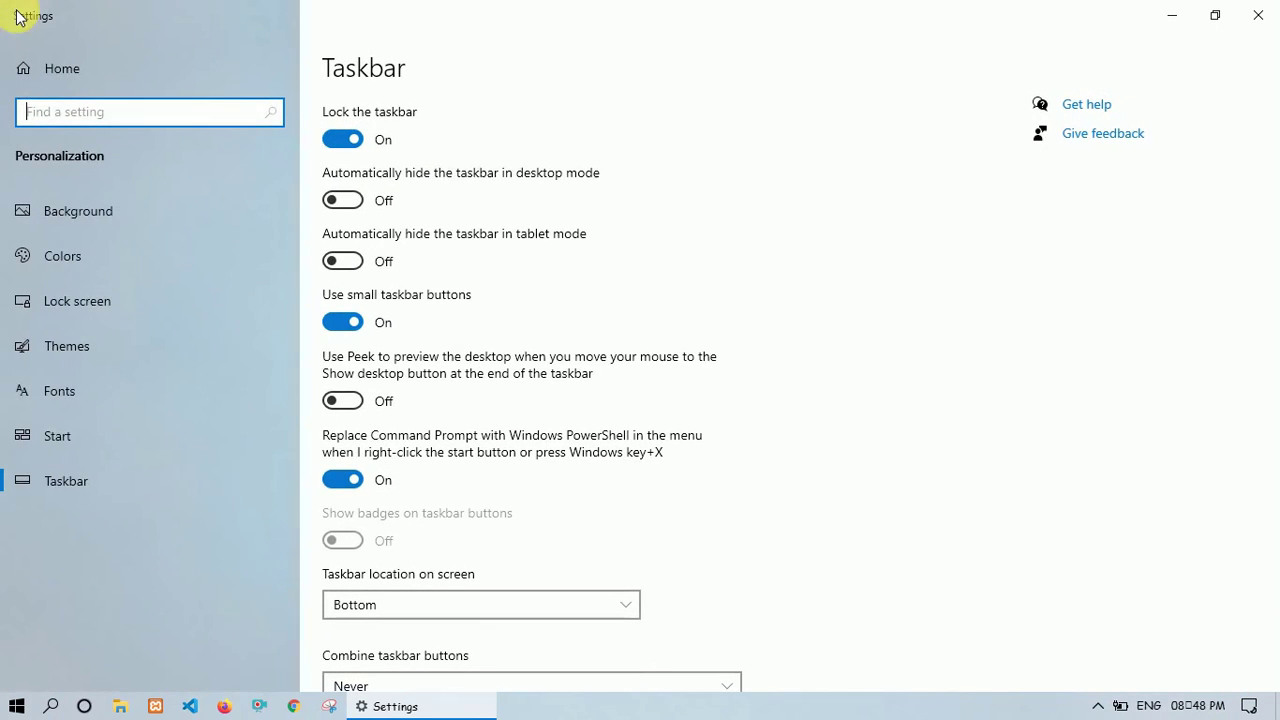
# Step: Close Settings and refresh the desktop
pyautogui.click(1258, 16)
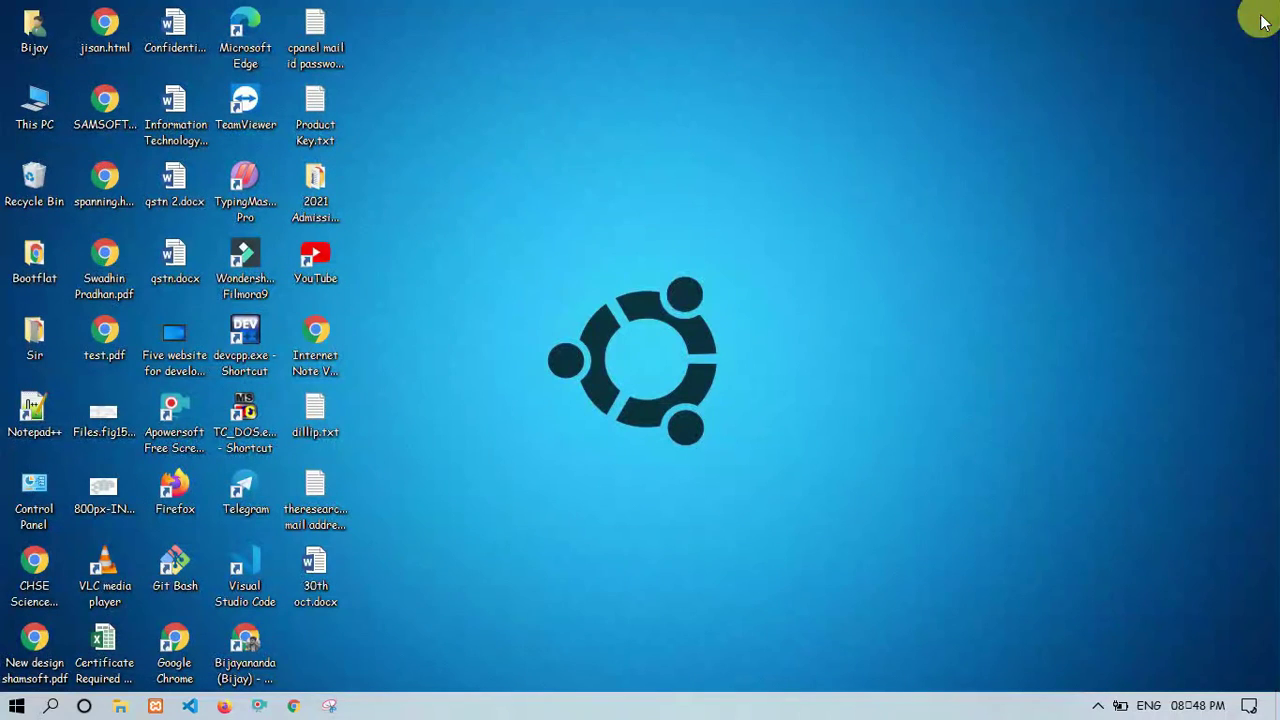
pyautogui.rightClick(613, 372)
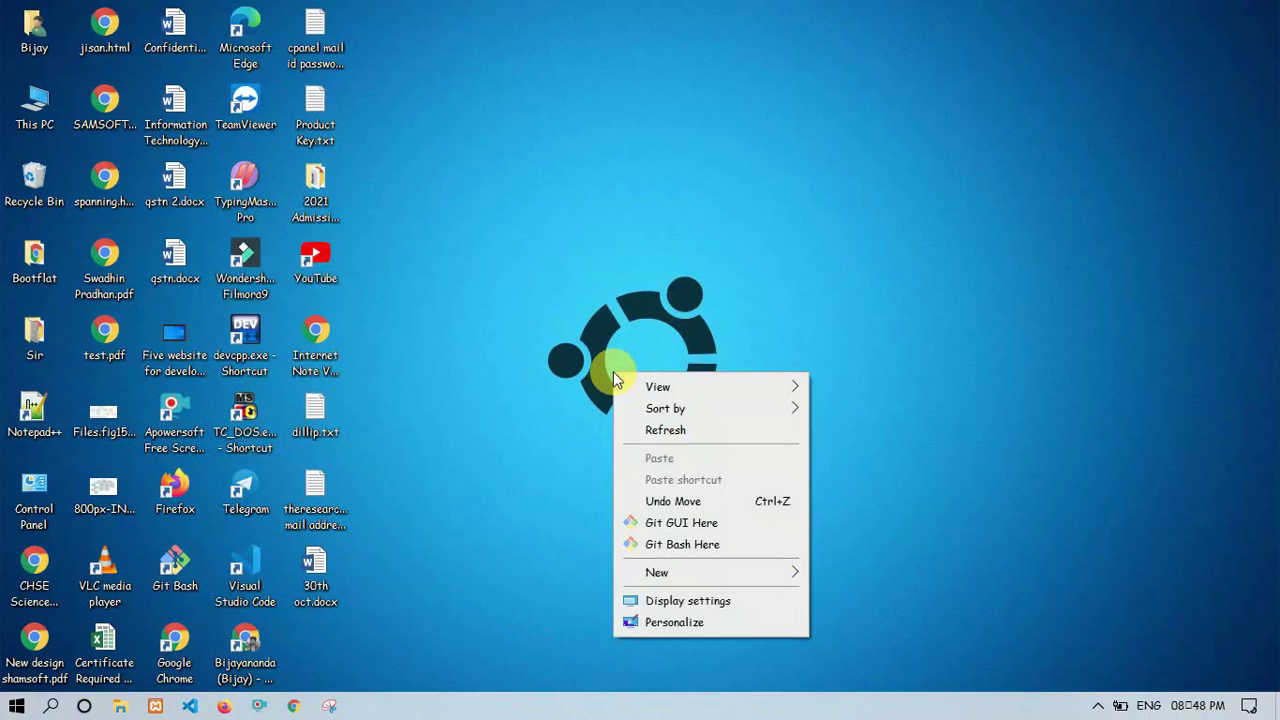
pyautogui.click(662, 432)
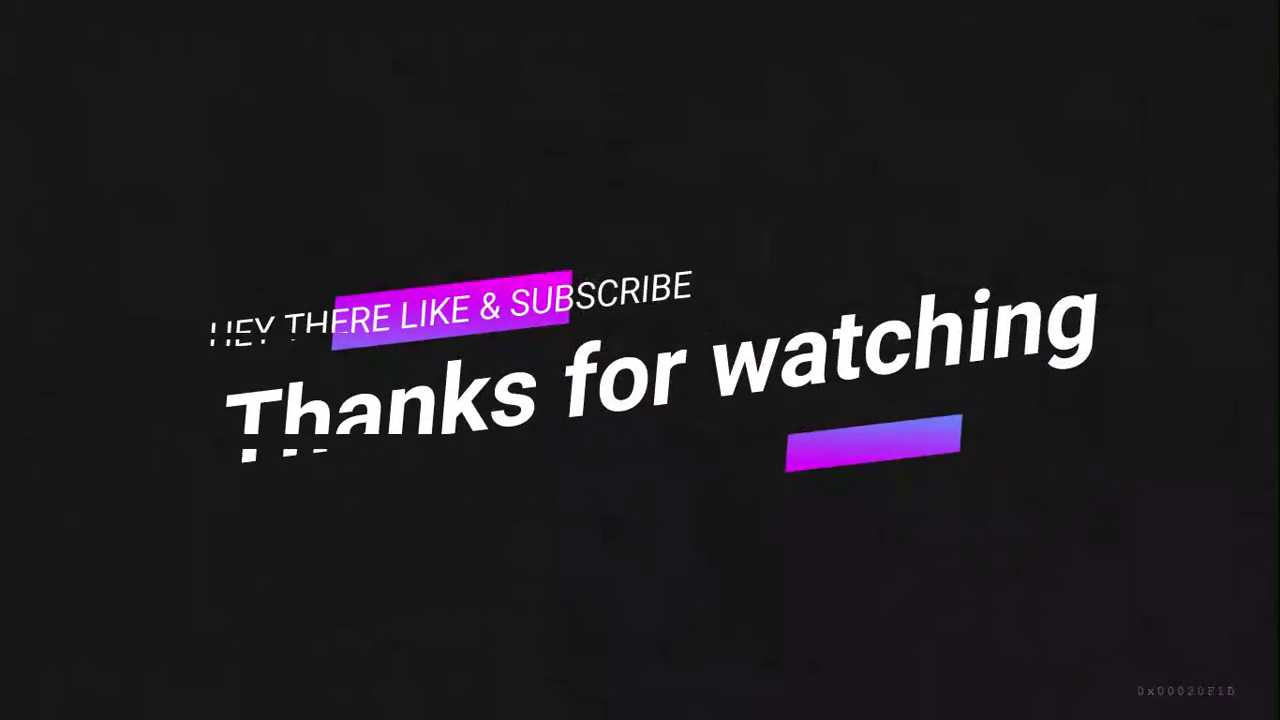